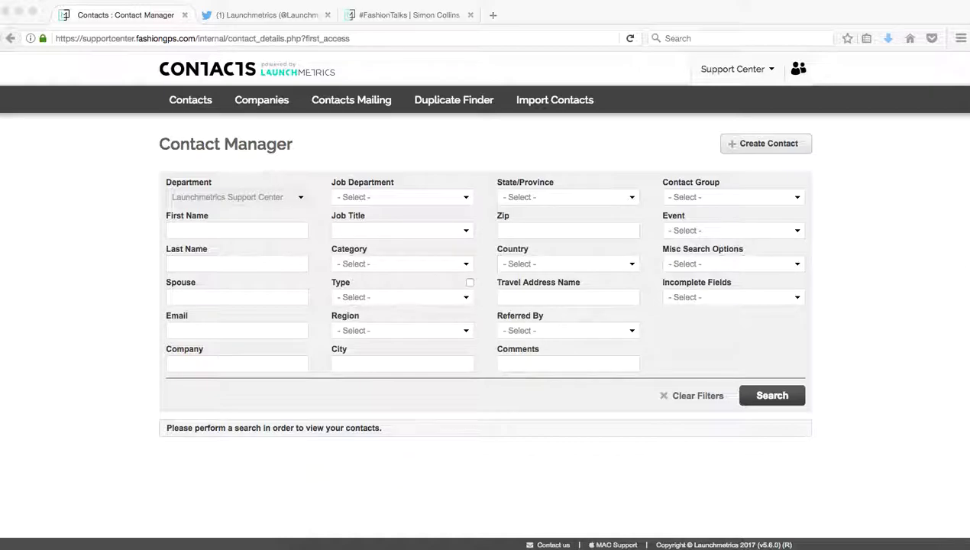
Step: Focus the browser window showing the blank Contact Manager search page
{"action": "left_click", "coordinate": [366, 111]}
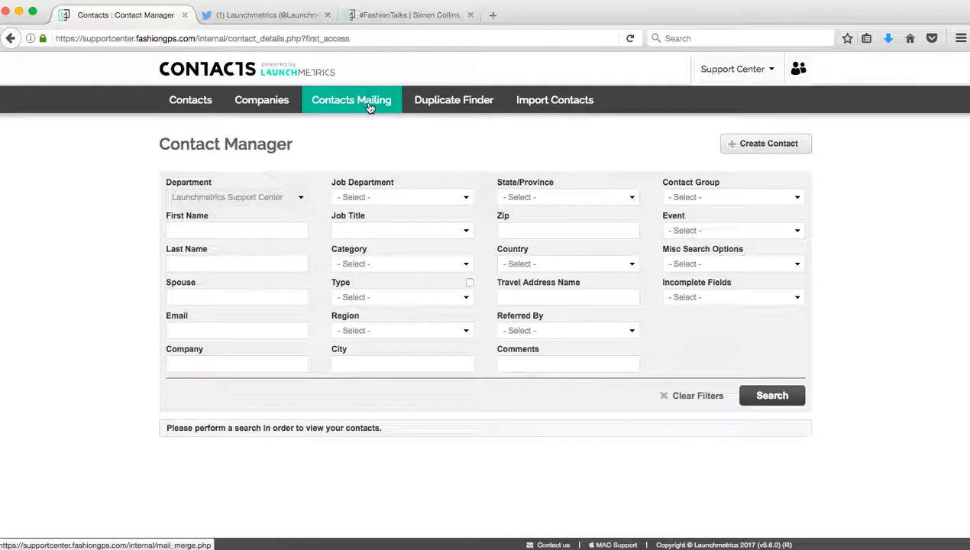
Step: Open Contacts Mailing and start a new blank template with Create Template
{"action": "left_click", "coordinate": [370, 107]}
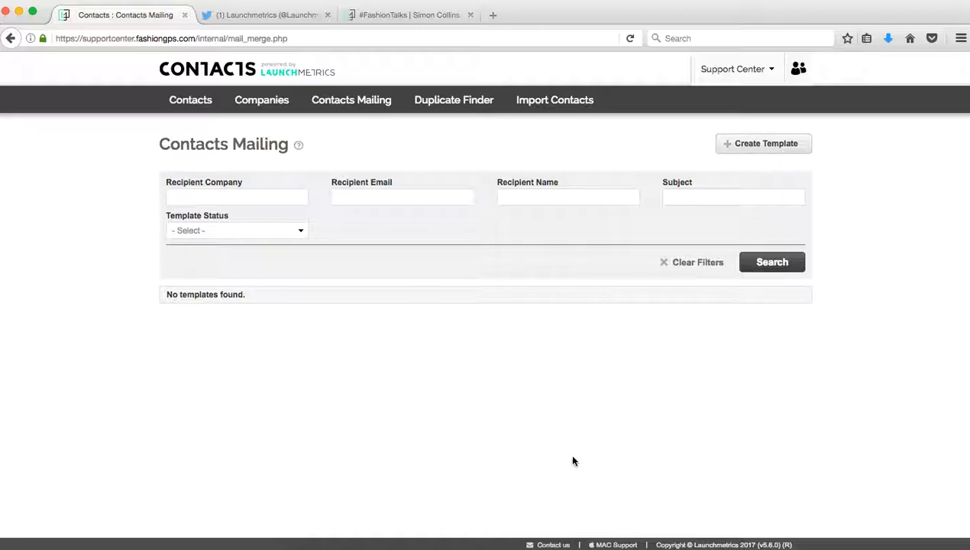
{"action": "left_click", "coordinate": [771, 148]}
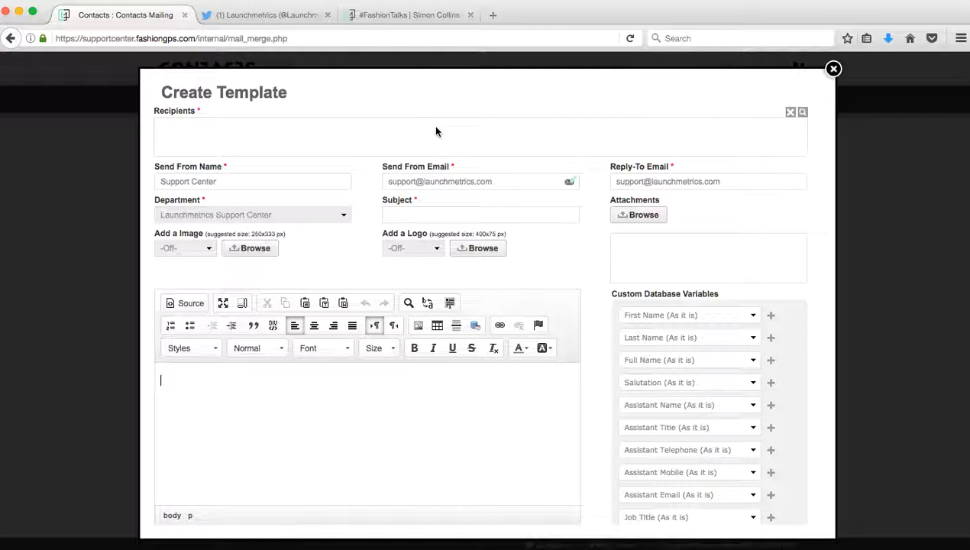
Step: Import the seven contacts from the contacts queue as the template's recipients
{"action": "left_click", "coordinate": [803, 113]}
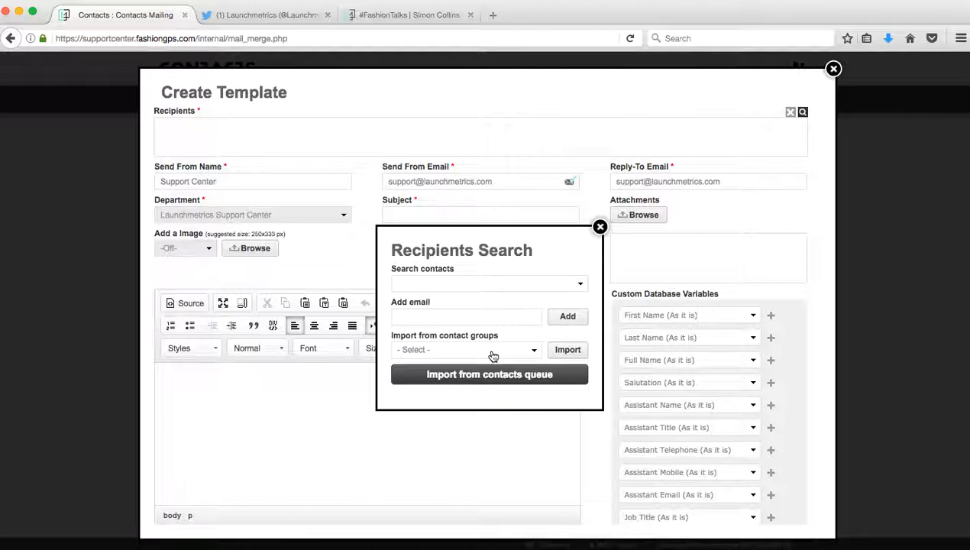
{"action": "left_click", "coordinate": [519, 349]}
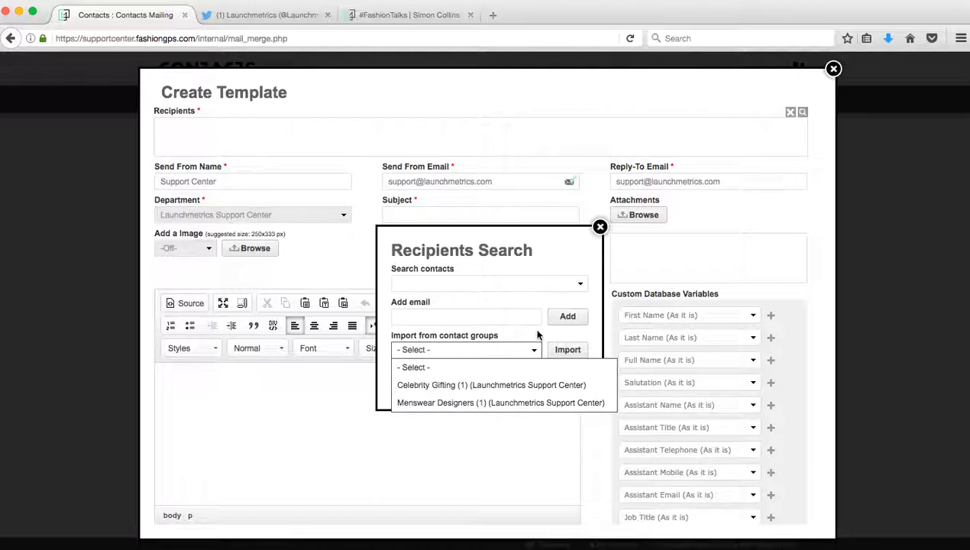
{"action": "left_click", "coordinate": [537, 335]}
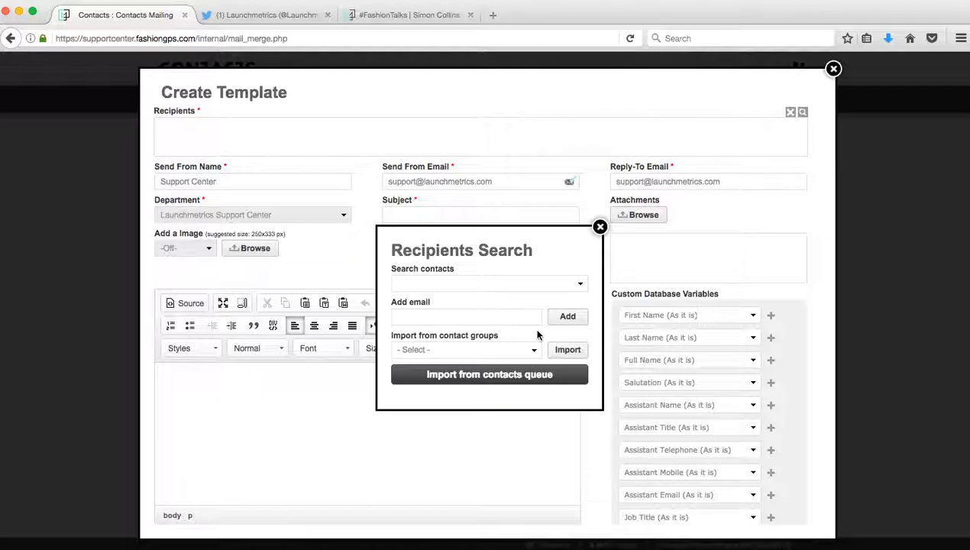
{"action": "left_click", "coordinate": [548, 379]}
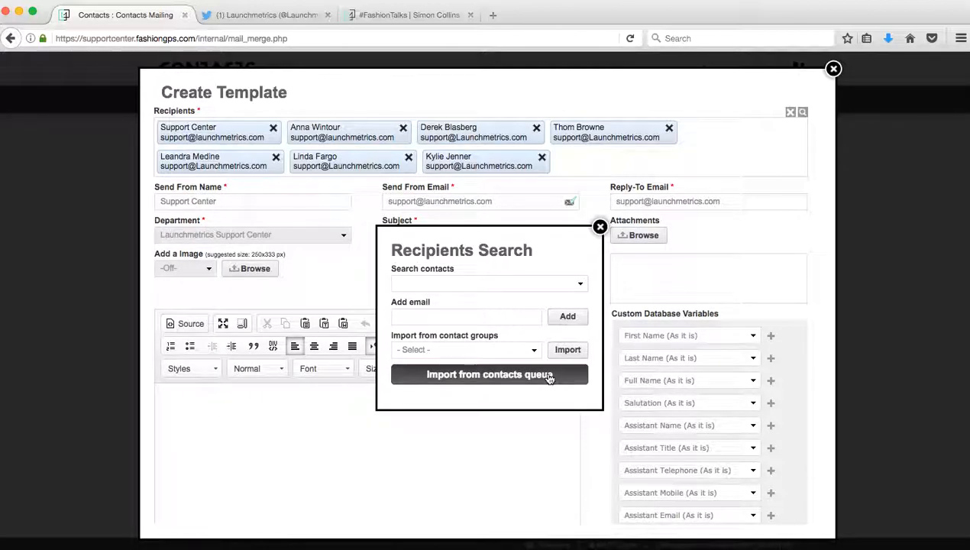
{"action": "left_click", "coordinate": [599, 227]}
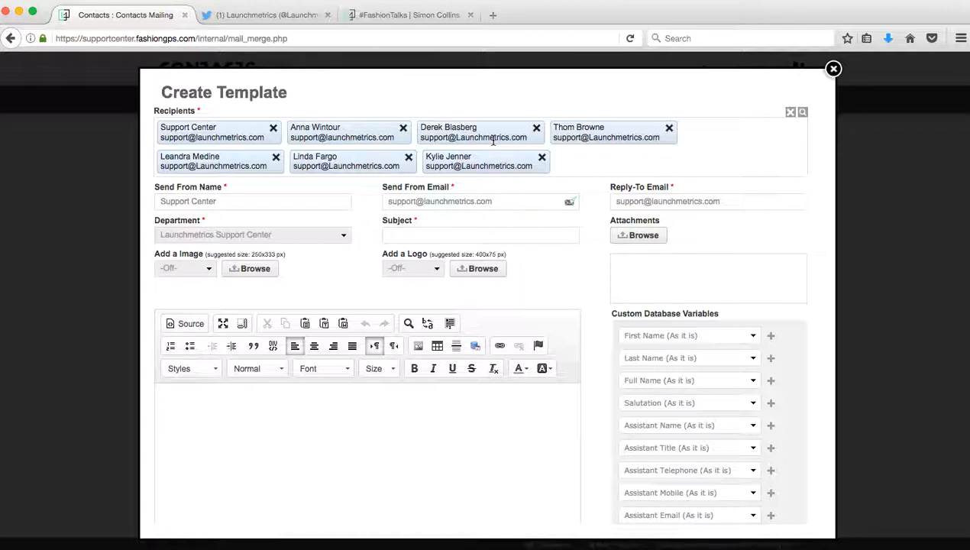
Step: Remove the Support Center recipient and set the sender name to Launchmetrics
{"action": "left_click", "coordinate": [273, 128]}
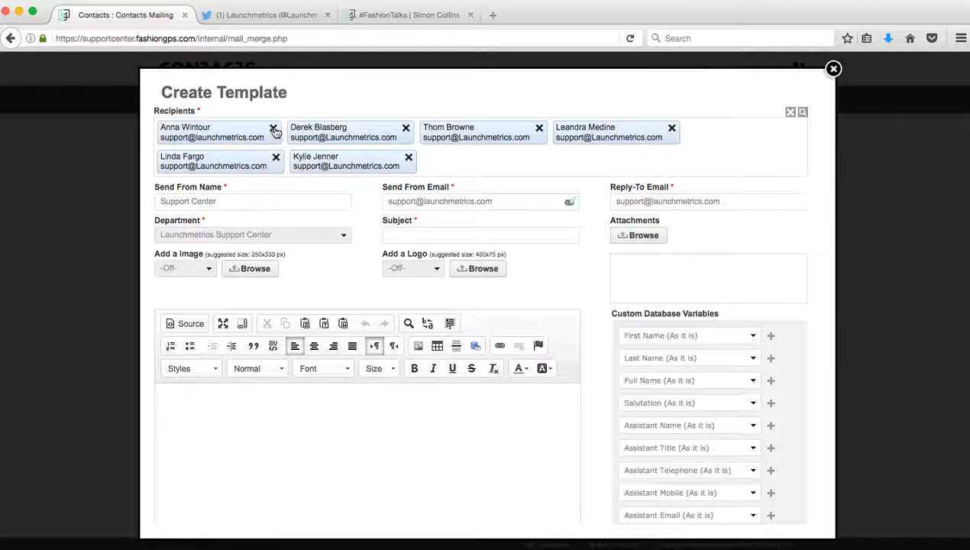
{"action": "triple_click", "coordinate": [252, 201]}
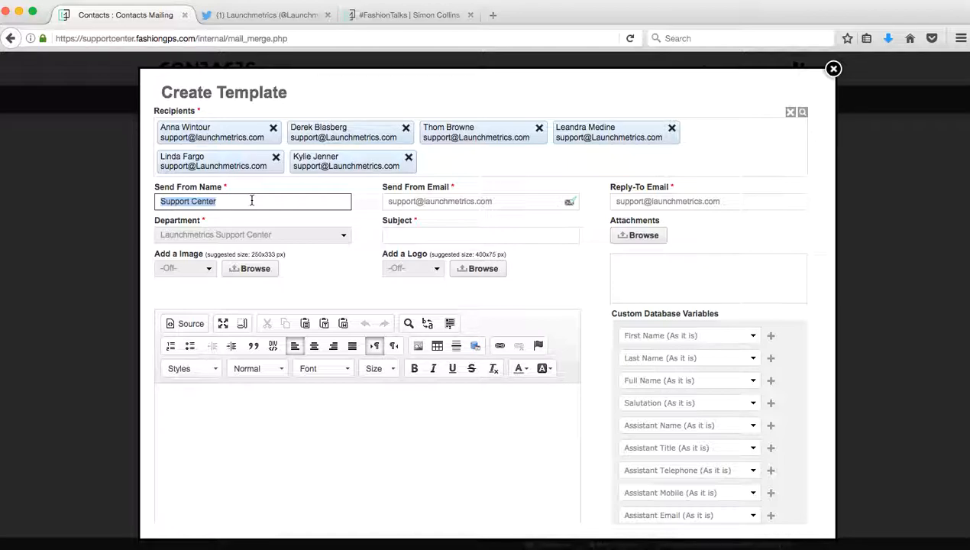
{"action": "type", "text": "Lu"}
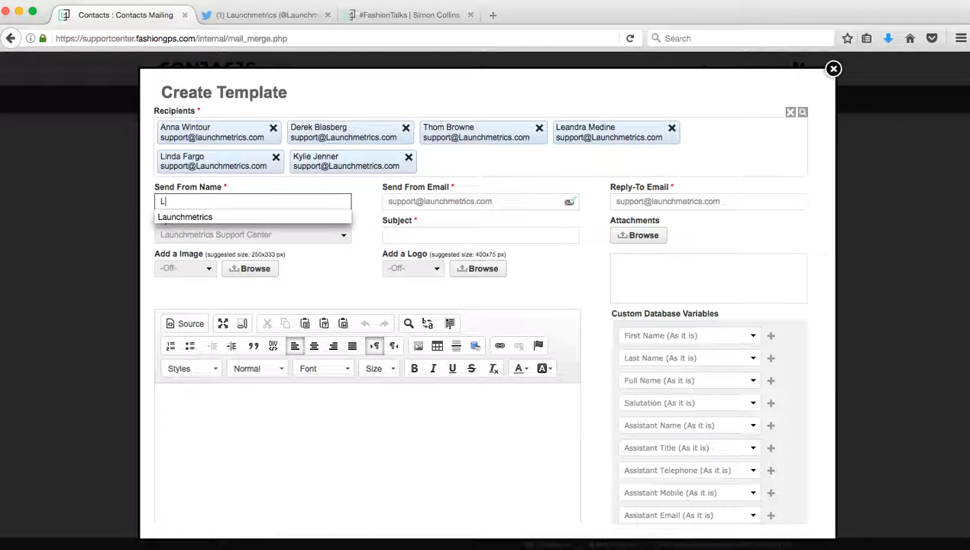
{"action": "key", "text": "Down"}
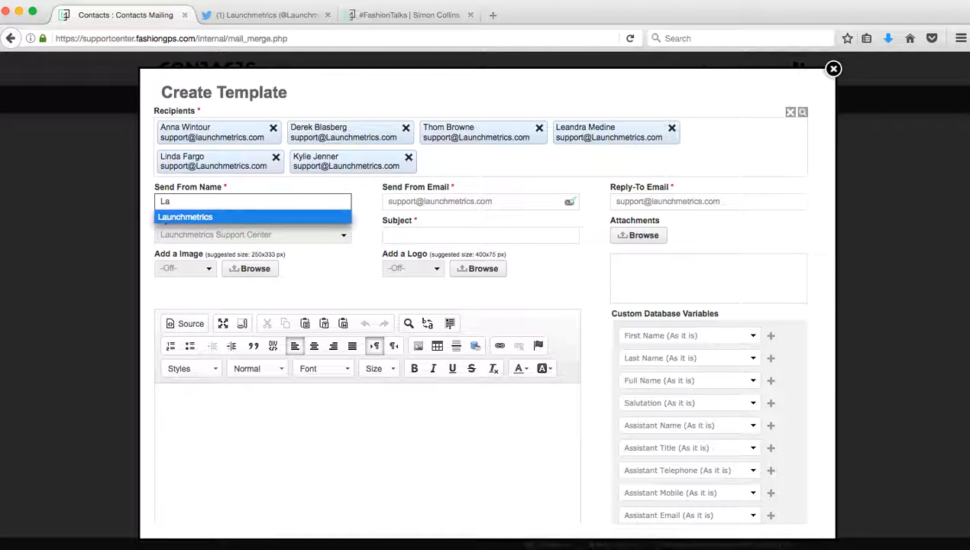
{"action": "key", "text": "Return"}
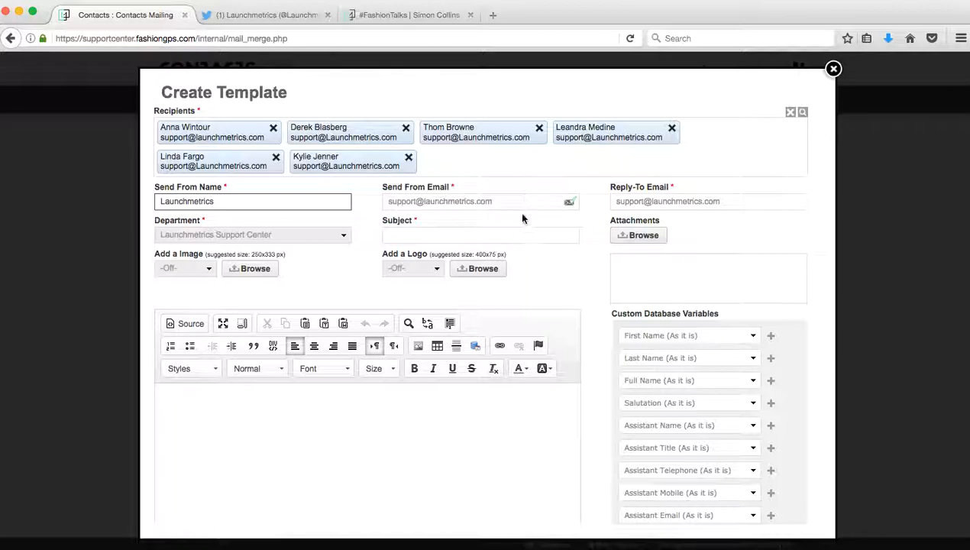
Step: Set the subject to 'Listen to #FashionTalks Podcast' via the autocomplete suggestion
{"action": "left_click", "coordinate": [530, 241]}
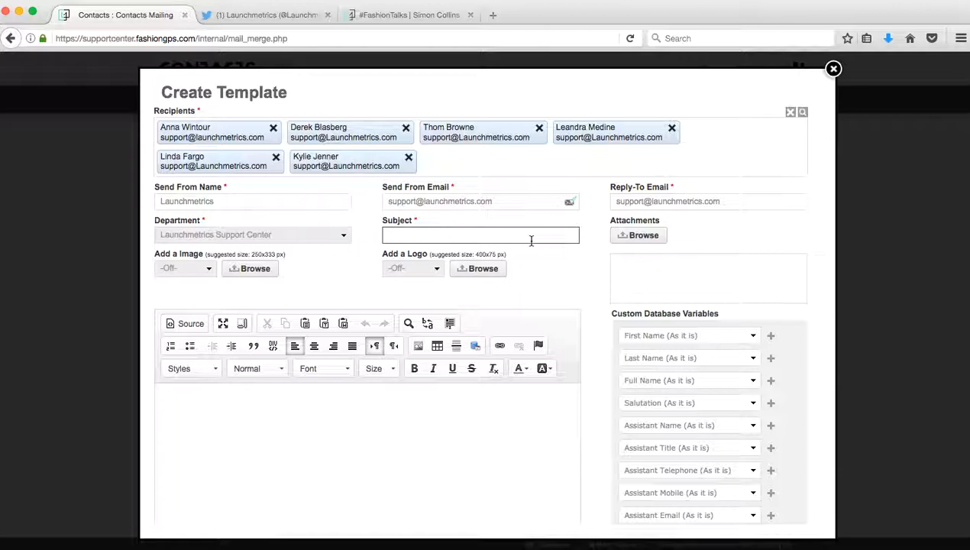
{"action": "type", "text": "#Fashion"}
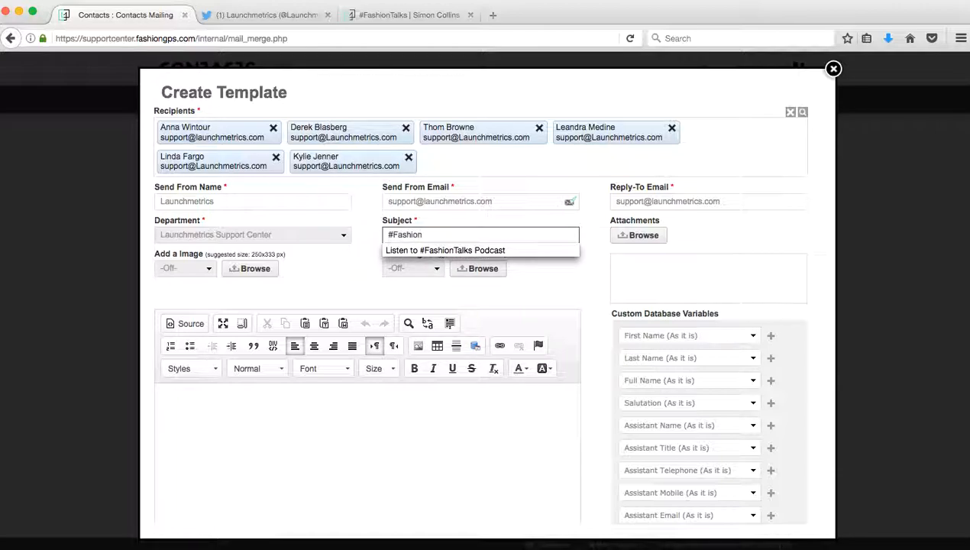
{"action": "key", "text": "Down"}
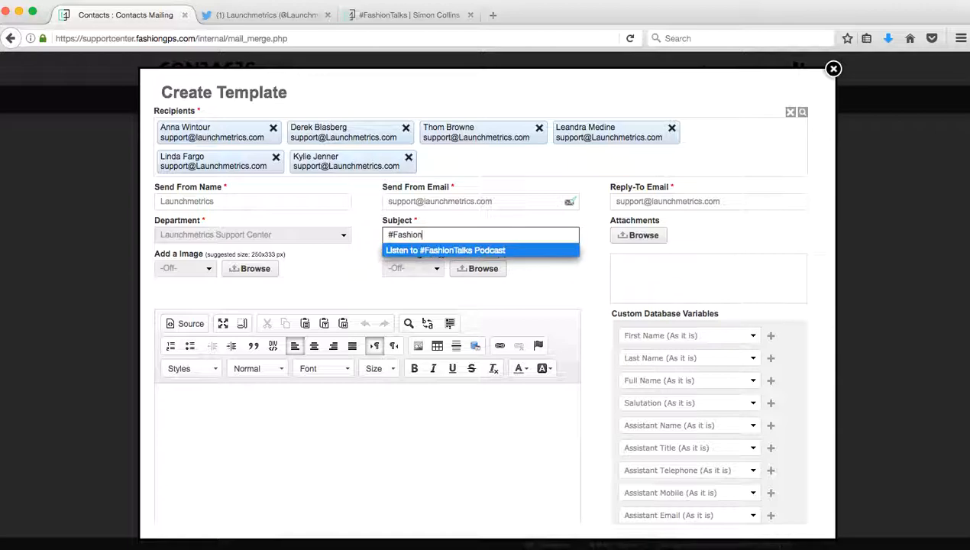
{"action": "key", "text": "Return"}
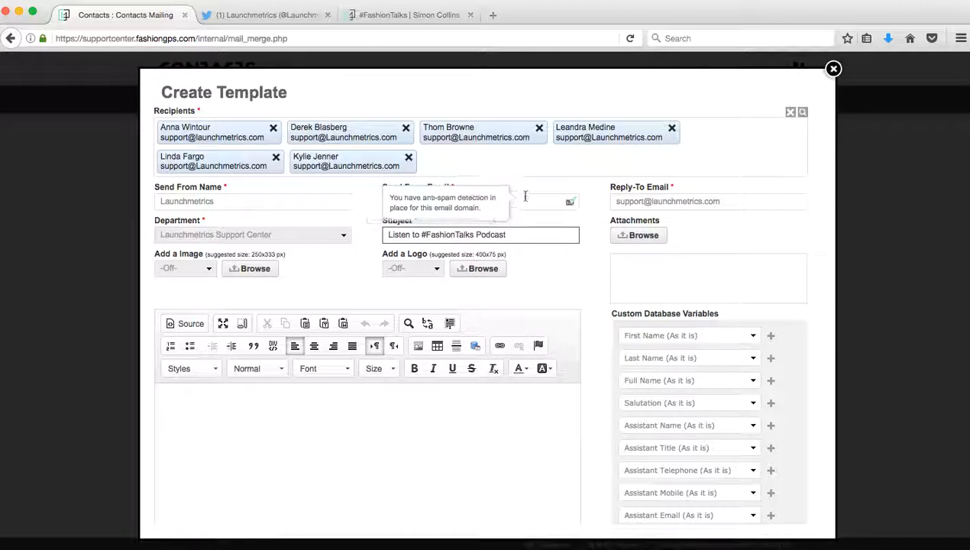
{"action": "mouse_move", "coordinate": [534, 197]}
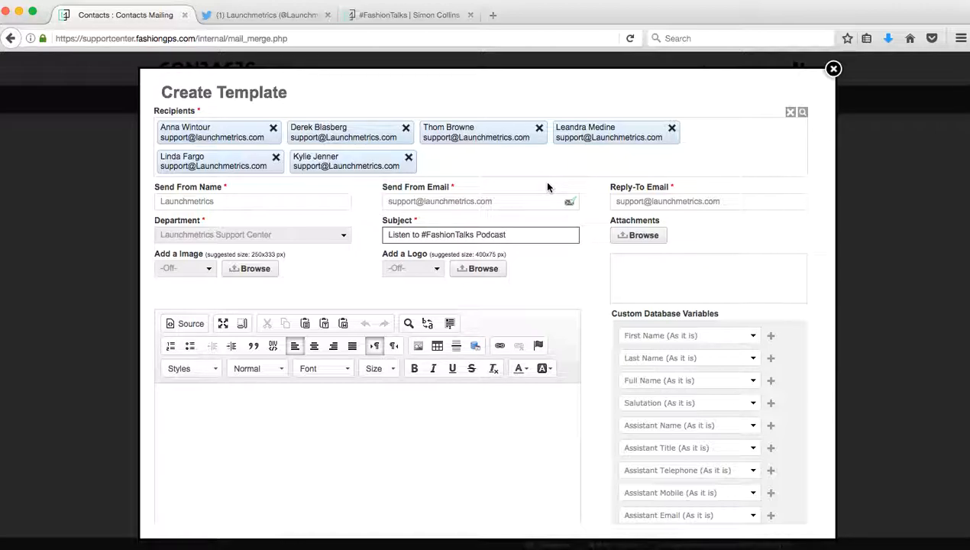
{"action": "mouse_move", "coordinate": [570, 201]}
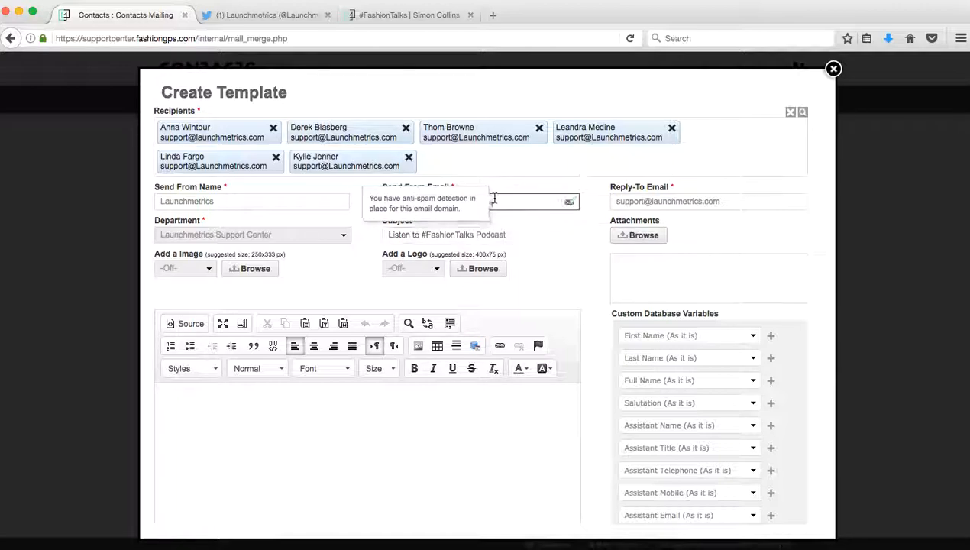
Step: Replace the sender e-mail's domain with gmail.com, triggering the spam-validation warning
{"action": "left_click_drag", "start_coordinate": [495, 200], "coordinate": [424, 198]}
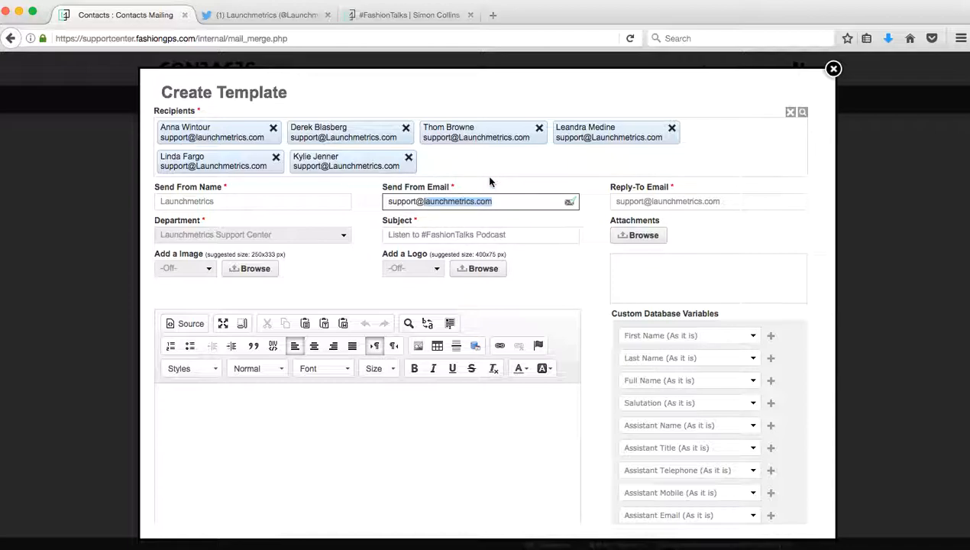
{"action": "type", "text": "gmail.com"}
{"action": "mouse_move", "coordinate": [577, 244]}
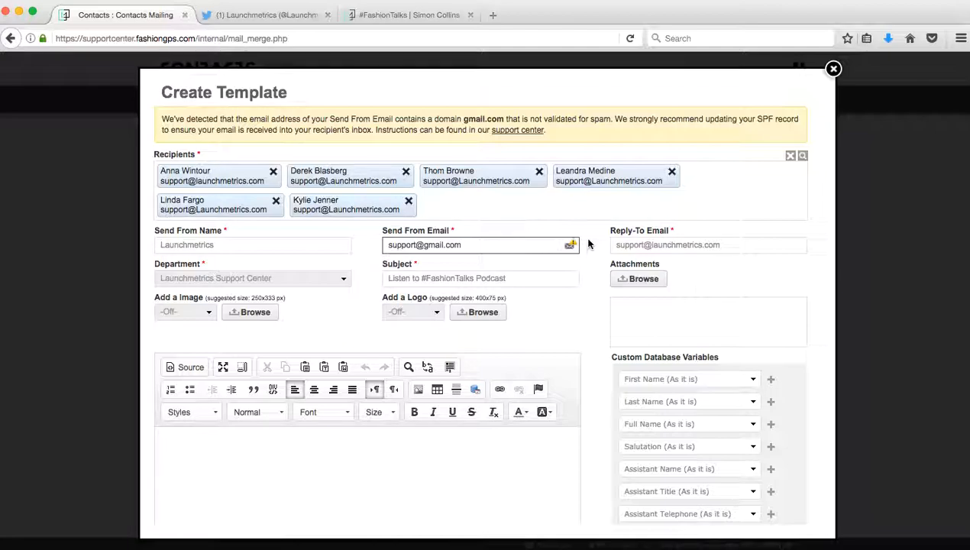
{"action": "left_click", "coordinate": [521, 131]}
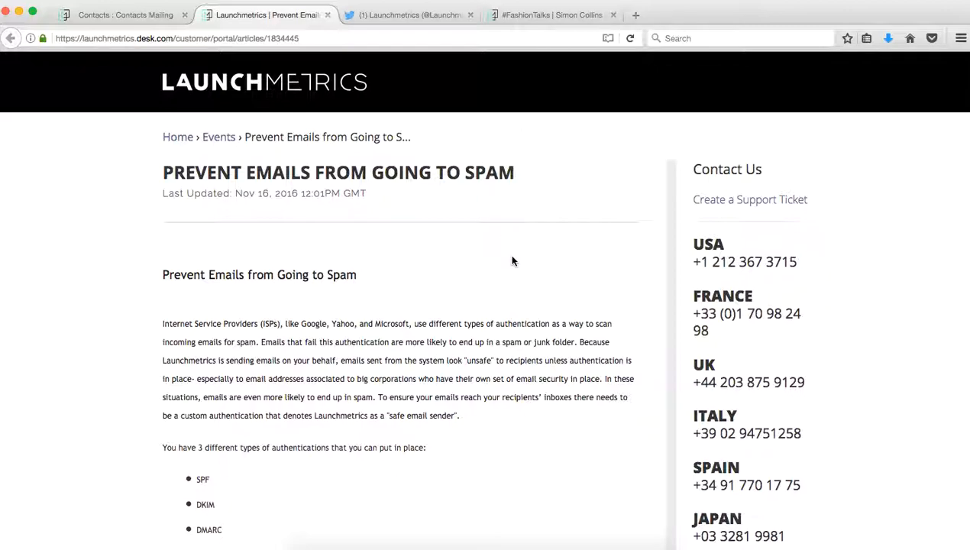
{"action": "scroll", "coordinate": [512, 261], "scroll_direction": "down", "scroll_amount": 5}
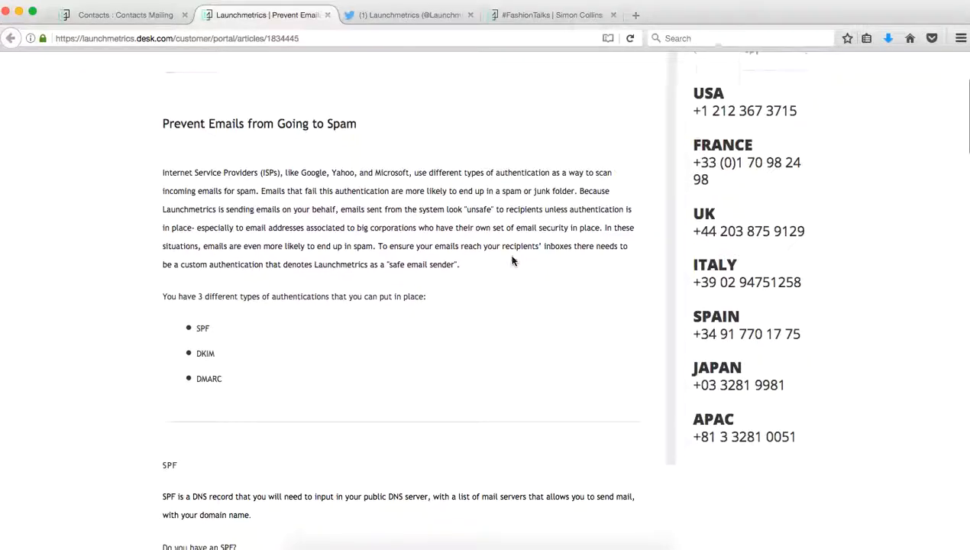
{"action": "scroll", "coordinate": [512, 261], "scroll_direction": "down", "scroll_amount": 8}
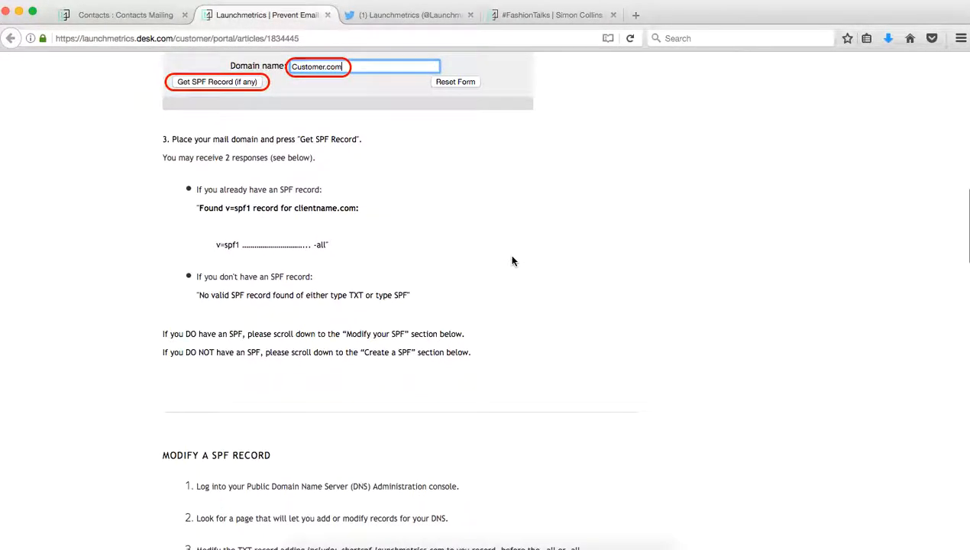
{"action": "scroll", "coordinate": [512, 261], "scroll_direction": "up", "scroll_amount": 9}
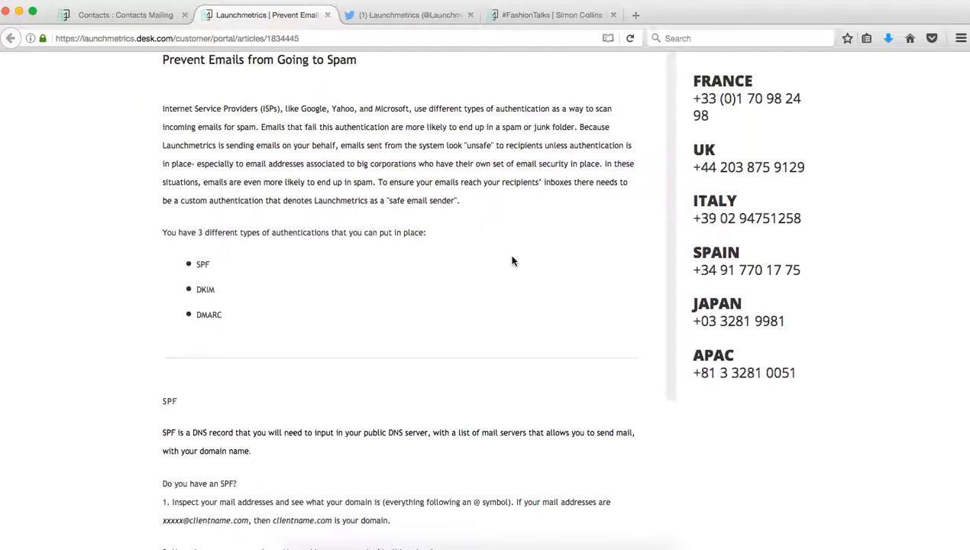
{"action": "left_click", "coordinate": [327, 15]}
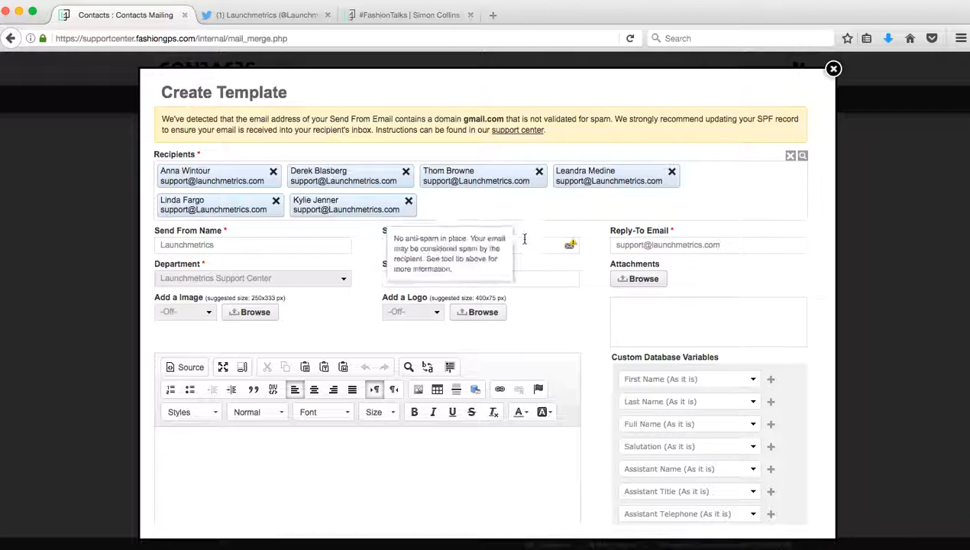
{"action": "left_click", "coordinate": [524, 246]}
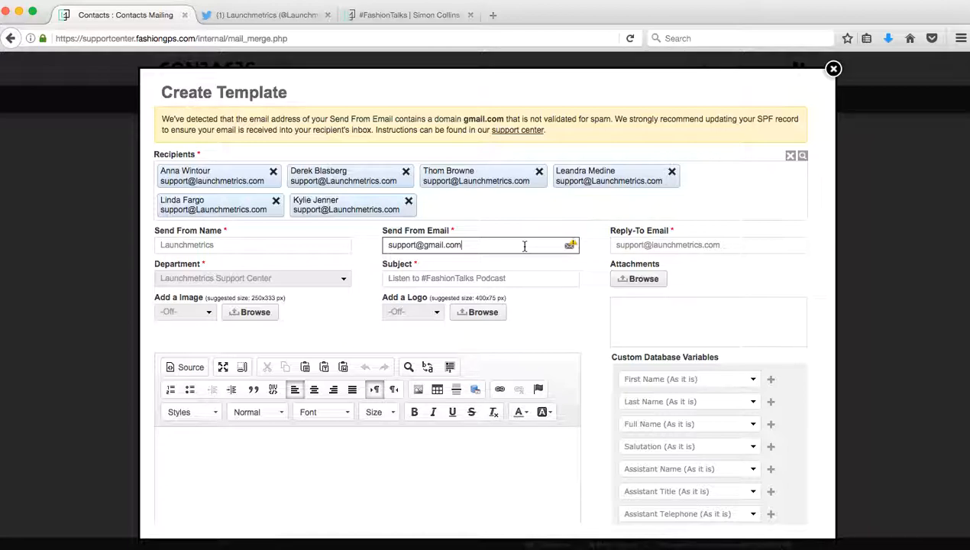
{"action": "key", "text": "BackSpace"}
{"action": "key", "text": "BackSpace"}
{"action": "key", "text": "BackSpace"}
{"action": "key", "text": "BackSpace"}
{"action": "key", "text": "BackSpace"}
{"action": "key", "text": "BackSpace"}
{"action": "key", "text": "BackSpace"}
{"action": "key", "text": "BackSpace"}
{"action": "key", "text": "BackSpace"}
{"action": "key", "text": "BackSpace"}
{"action": "type", "text": "@lau"}
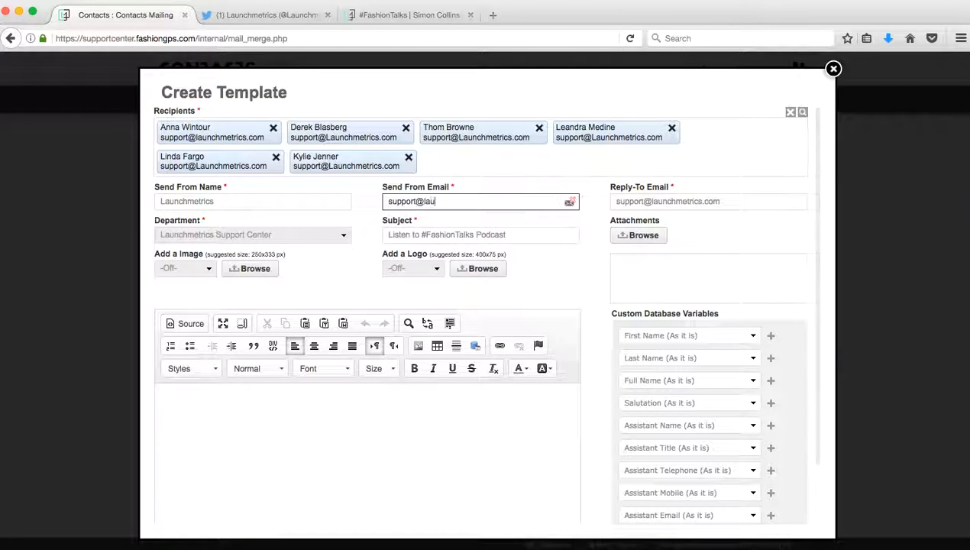
{"action": "type", "text": "nchmetrics.com"}
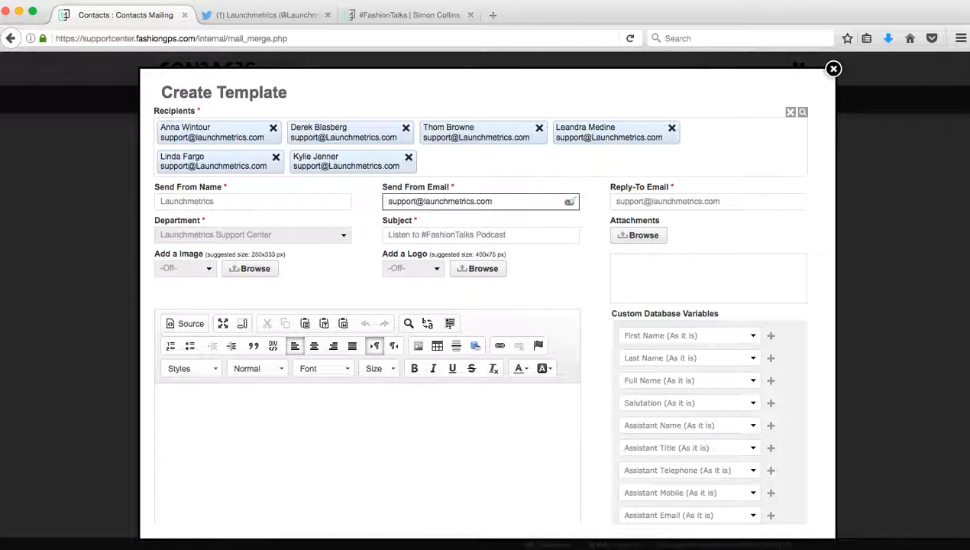
{"action": "left_click", "coordinate": [359, 446]}
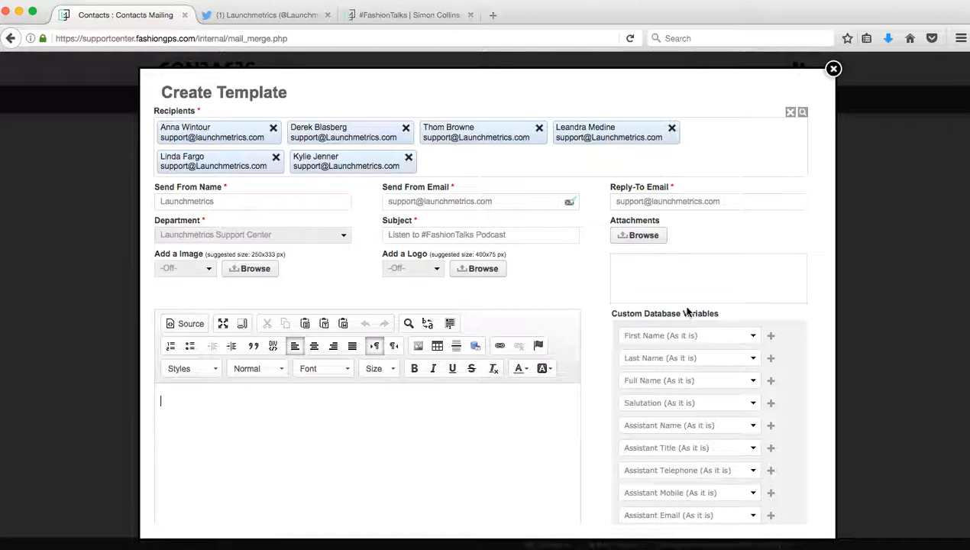
Step: Start the body with the greeting 'Dear %first_name%,' on its own line
{"action": "type", "text": "Dear"}
{"action": "left_click", "coordinate": [771, 335]}
{"action": "type", "text": ","}
{"action": "key", "text": "Return"}
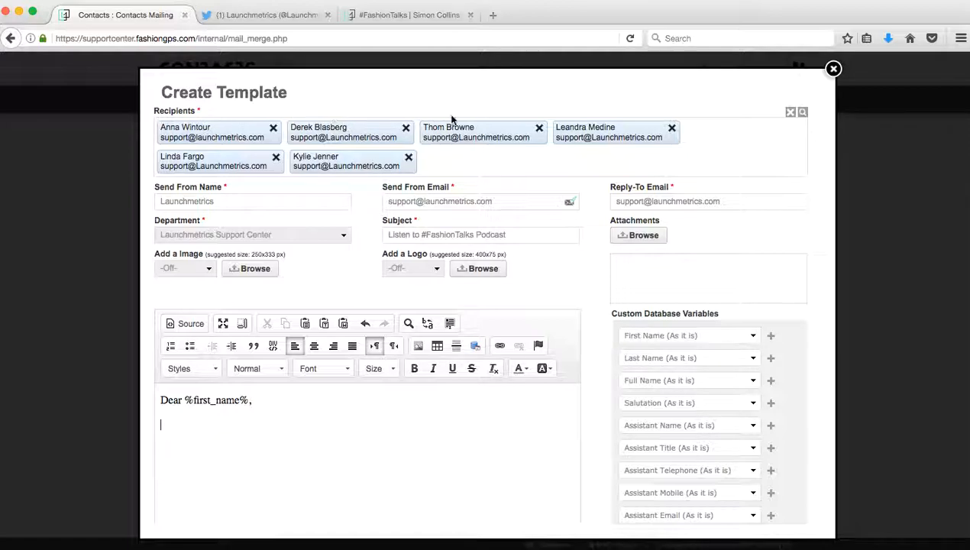
Step: Preview the email and step through recipients to check their personalised greetings
{"action": "scroll", "coordinate": [437, 375], "scroll_direction": "down", "scroll_amount": 2}
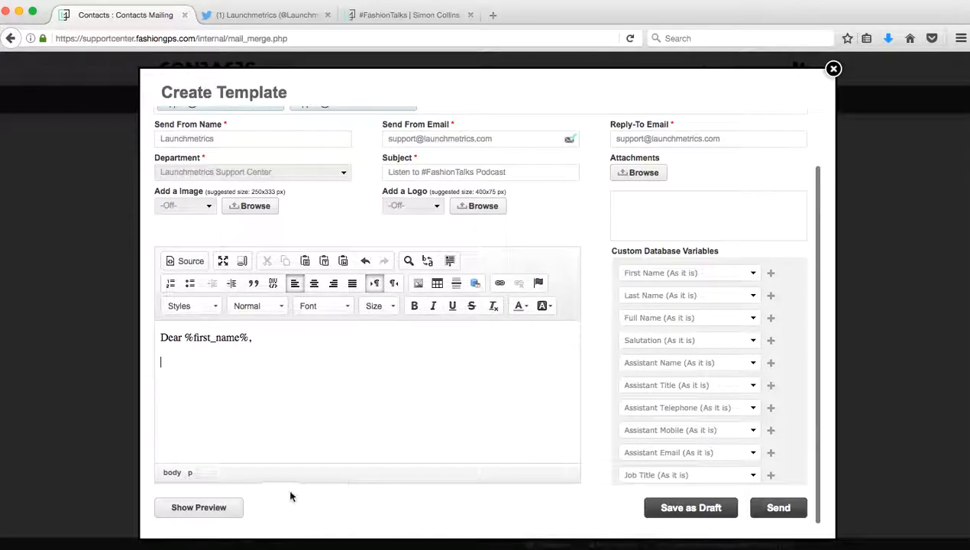
{"action": "left_click", "coordinate": [218, 504]}
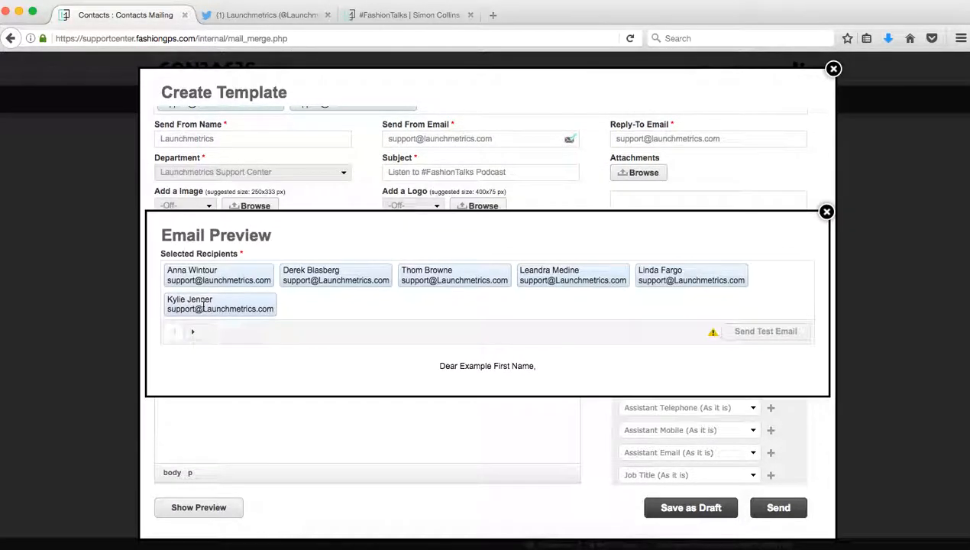
{"action": "left_click", "coordinate": [193, 325]}
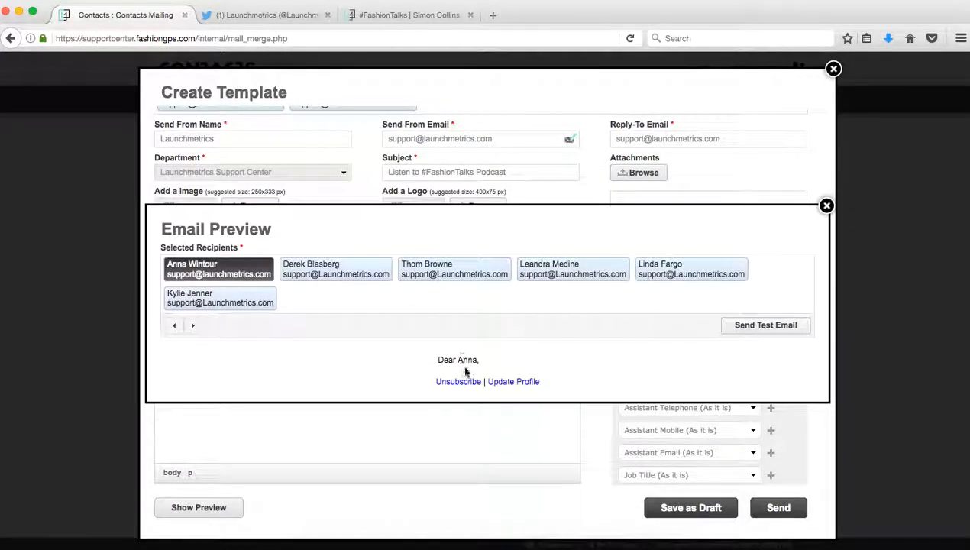
{"action": "left_click", "coordinate": [189, 326]}
{"action": "left_click", "coordinate": [189, 326]}
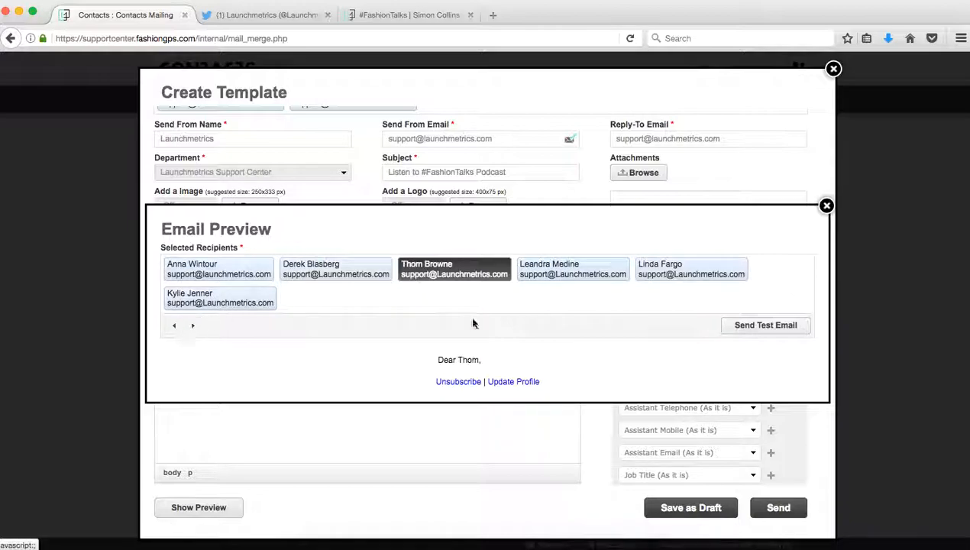
Step: Add 'Please follow this link to listen to the latest #FashionTalks podcast.' and select '#FashionTalks podcast'
{"action": "left_click", "coordinate": [827, 206]}
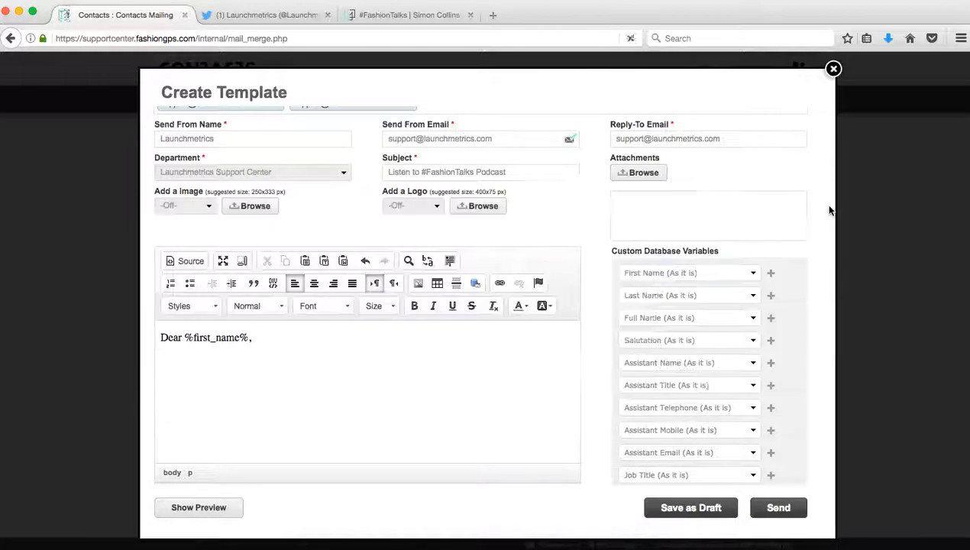
{"action": "left_click", "coordinate": [289, 374]}
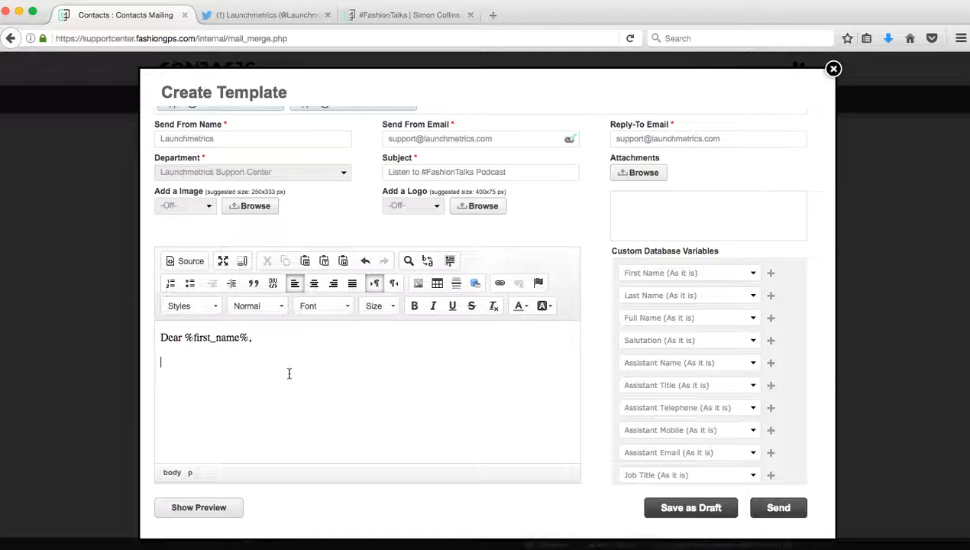
{"action": "type", "text": "Please follow this link to listen "}
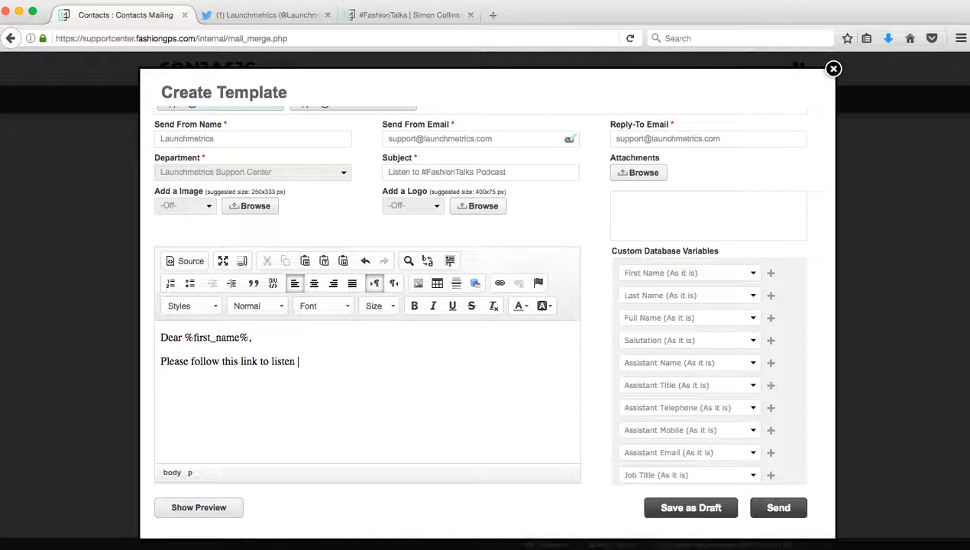
{"action": "type", "text": "to the latest #Fashion"}
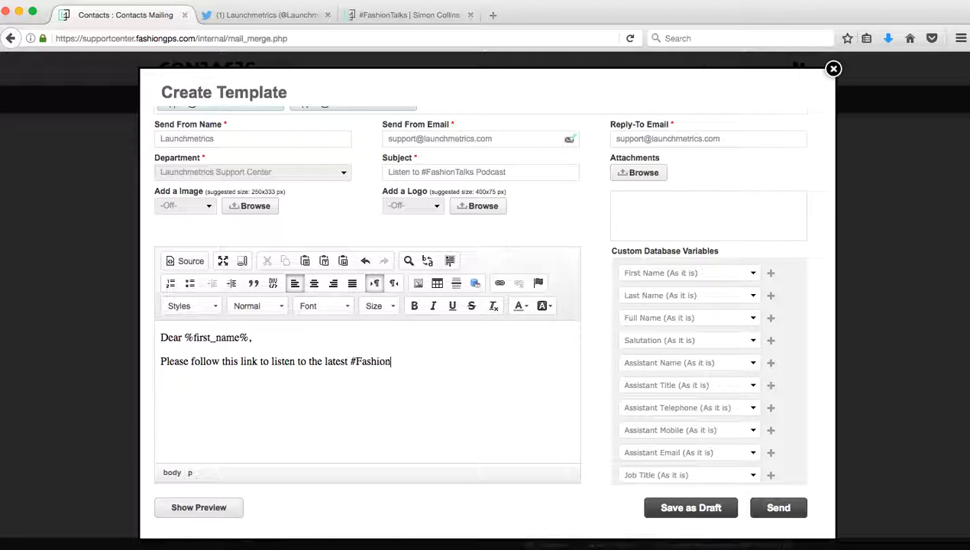
{"action": "type", "text": "Talks podcast."}
{"action": "key", "text": "Return"}
{"action": "left_click_drag", "start_coordinate": [350, 361], "coordinate": [451, 362]}
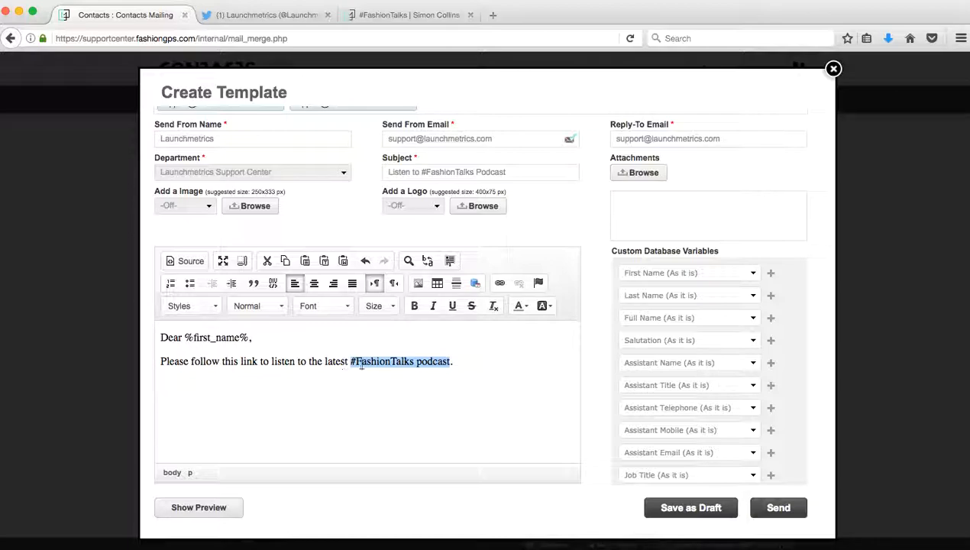
Step: Link '#FashionTalks podcast' to the copied podcast page URL
{"action": "left_click", "coordinate": [500, 283]}
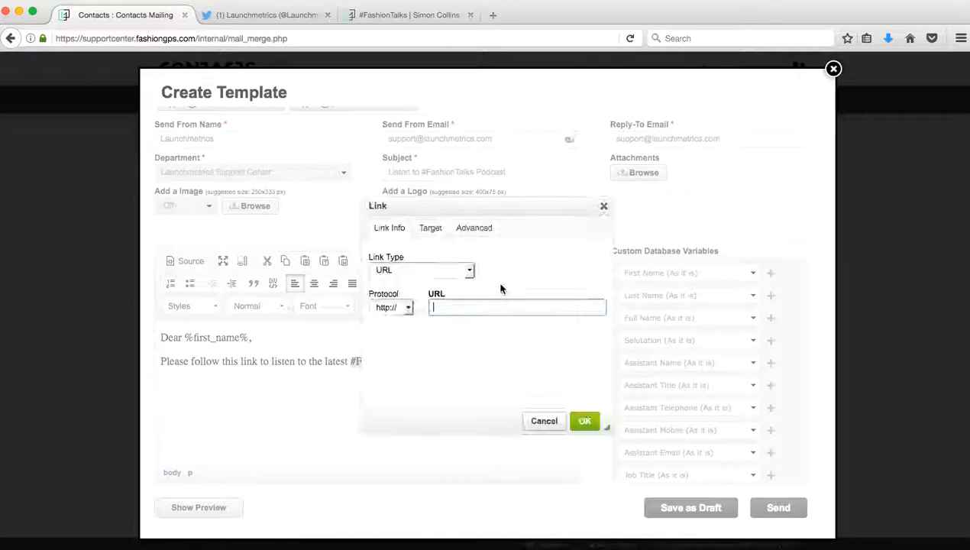
{"action": "left_click", "coordinate": [377, 16]}
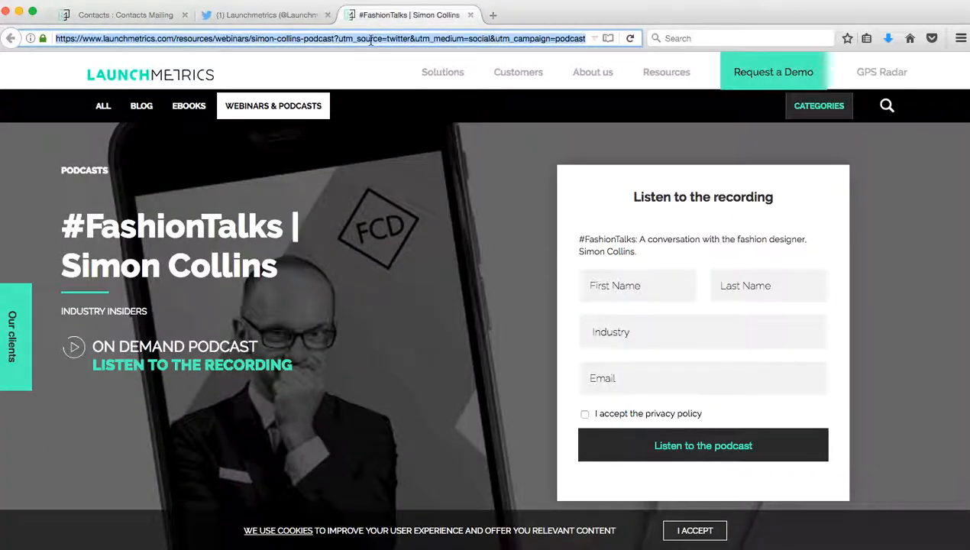
{"action": "left_click", "coordinate": [145, 19]}
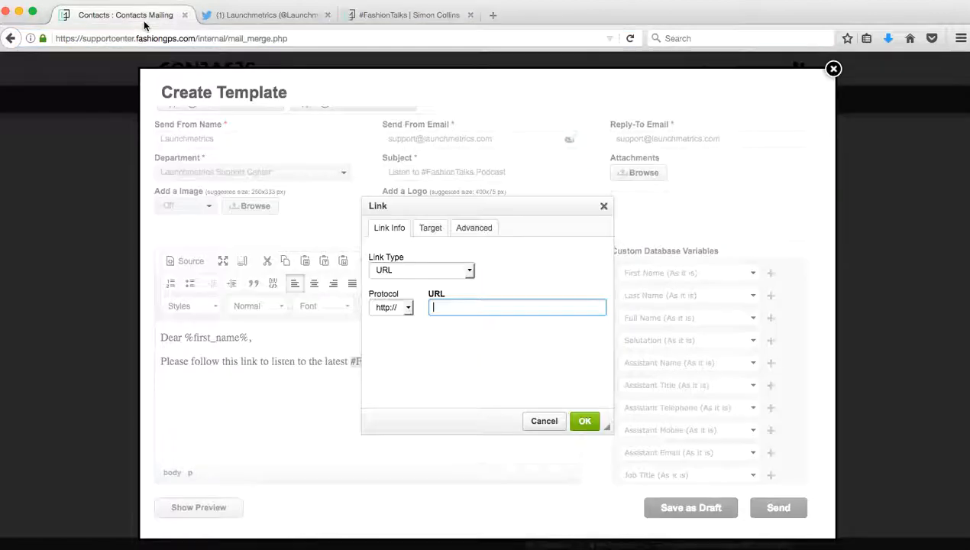
{"action": "key", "text": "super+v"}
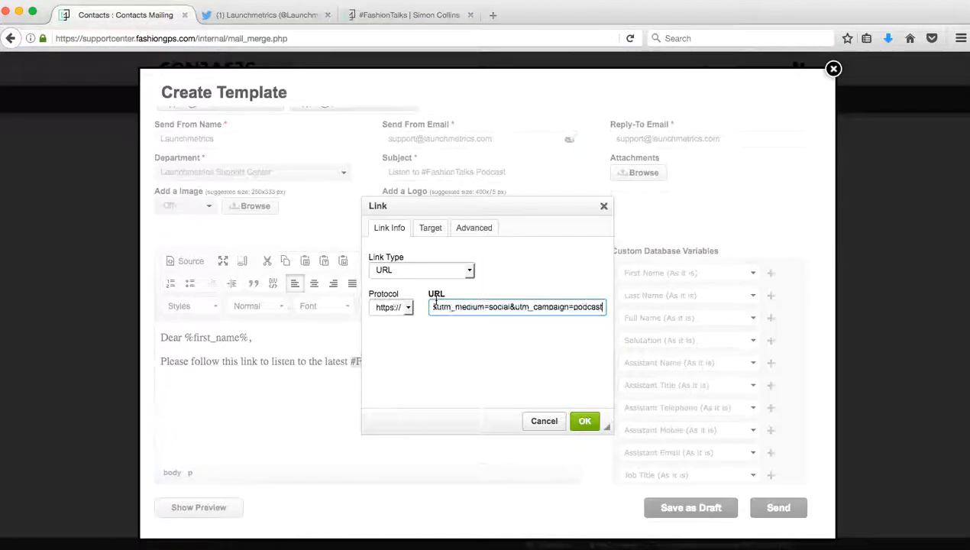
{"action": "left_click", "coordinate": [585, 422]}
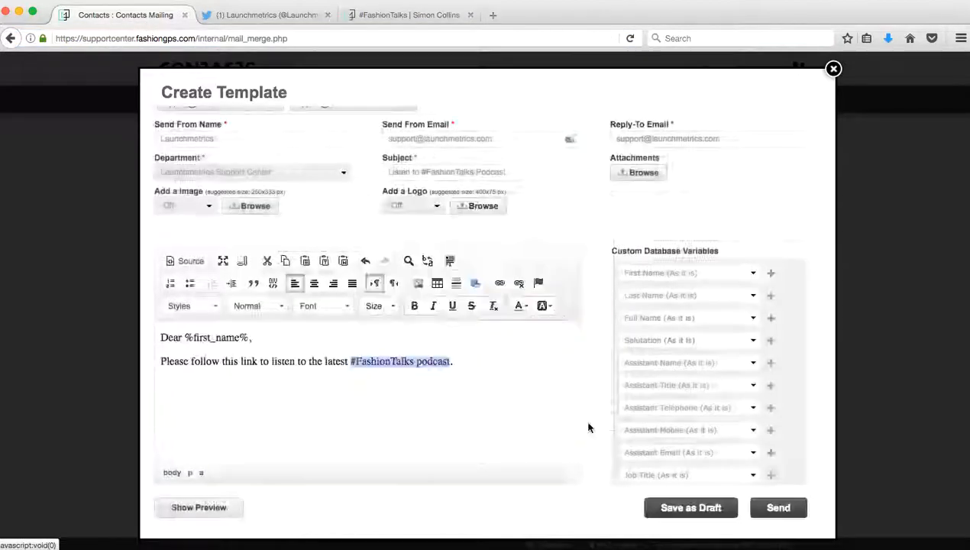
Step: Test the podcast link from the Email Preview, then close the opened page
{"action": "left_click", "coordinate": [191, 514]}
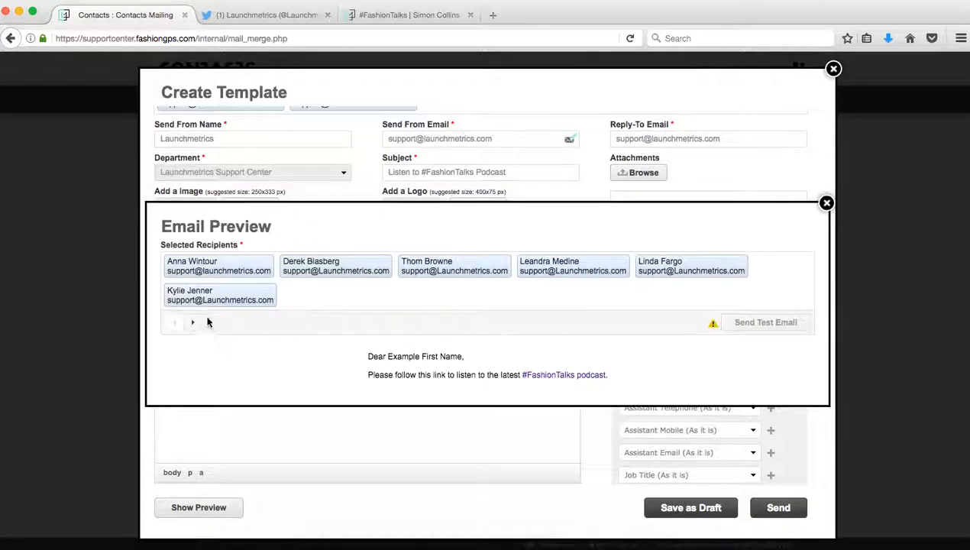
{"action": "left_click", "coordinate": [193, 323]}
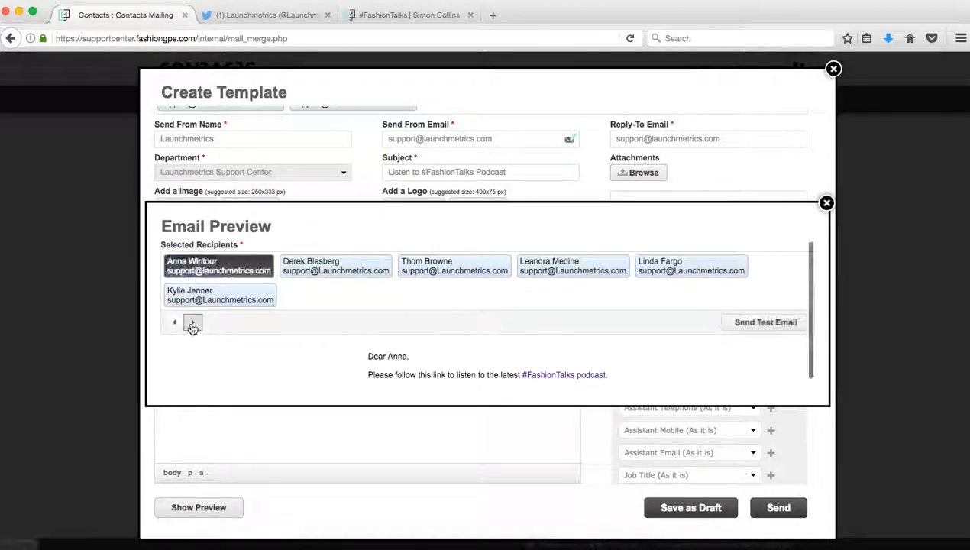
{"action": "left_click", "coordinate": [554, 370]}
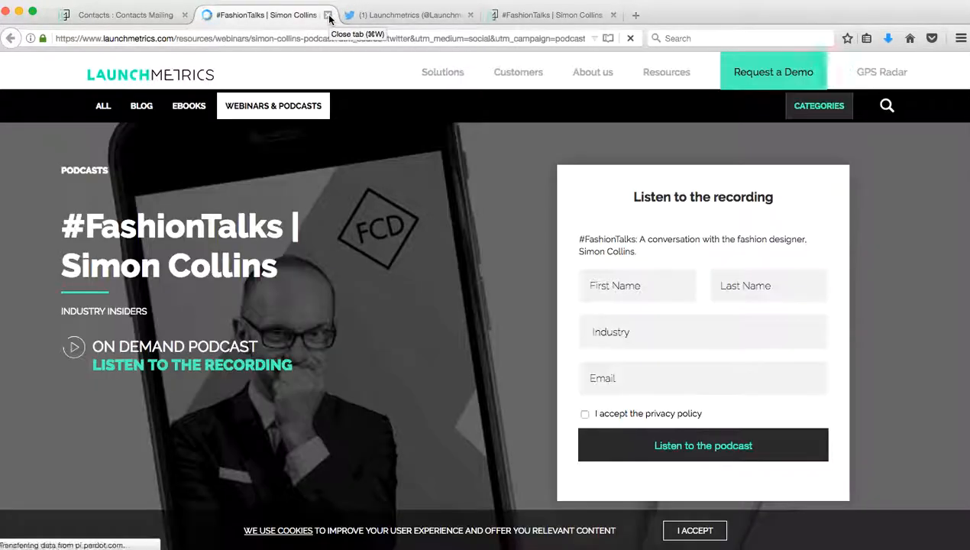
{"action": "left_click", "coordinate": [328, 15]}
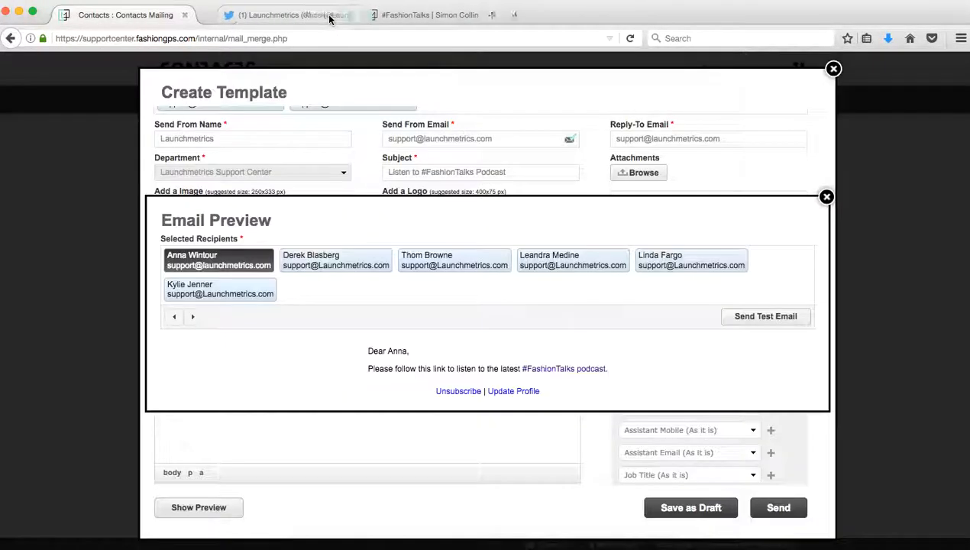
{"action": "left_click", "coordinate": [827, 197]}
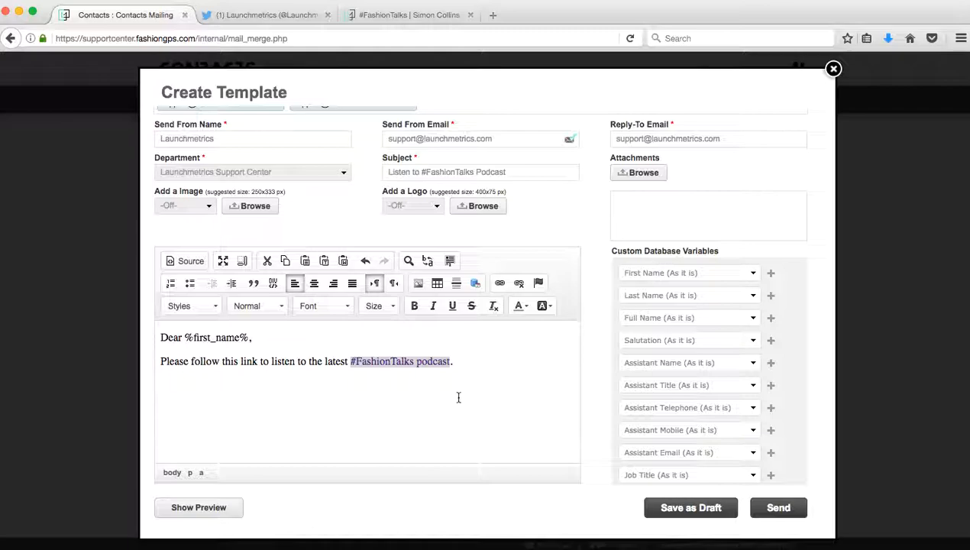
{"action": "left_click", "coordinate": [463, 393]}
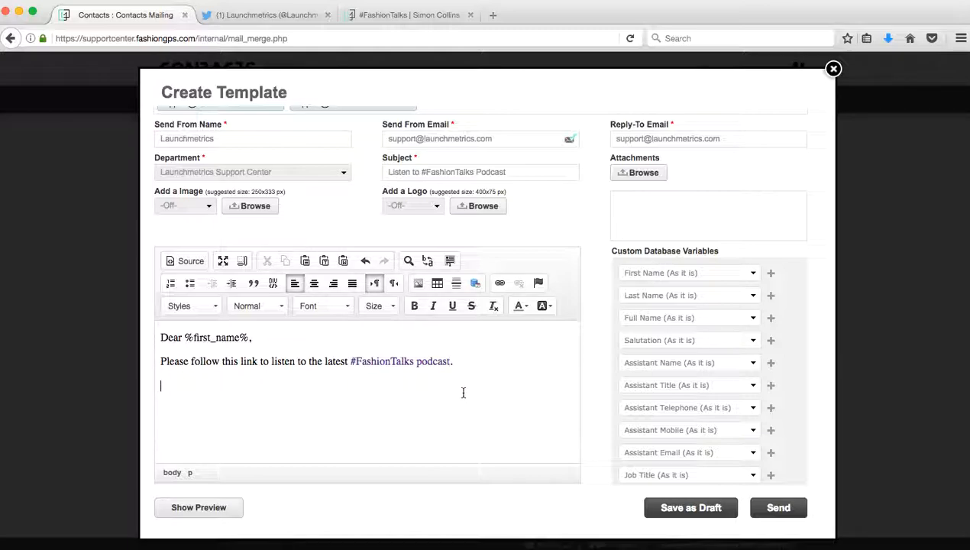
{"action": "left_click", "coordinate": [419, 285]}
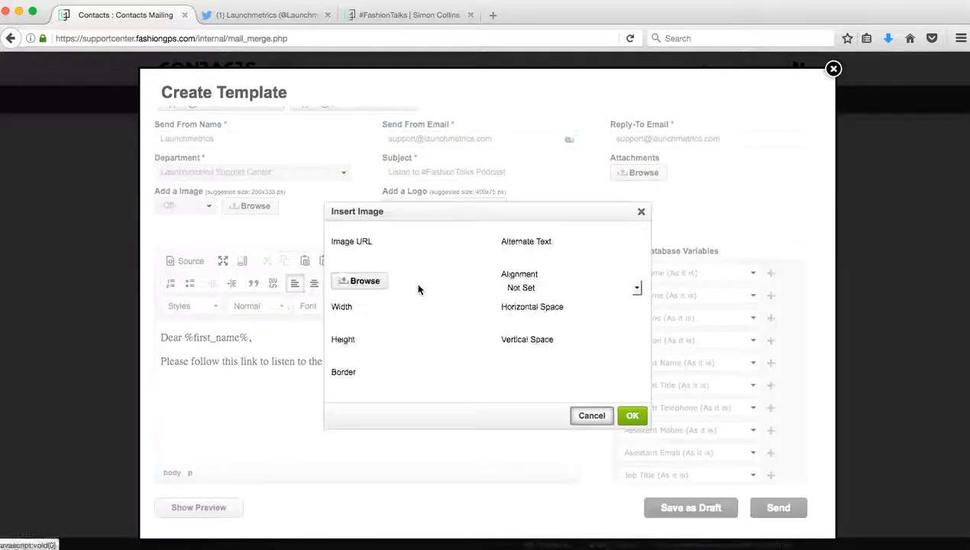
{"action": "left_click", "coordinate": [374, 285]}
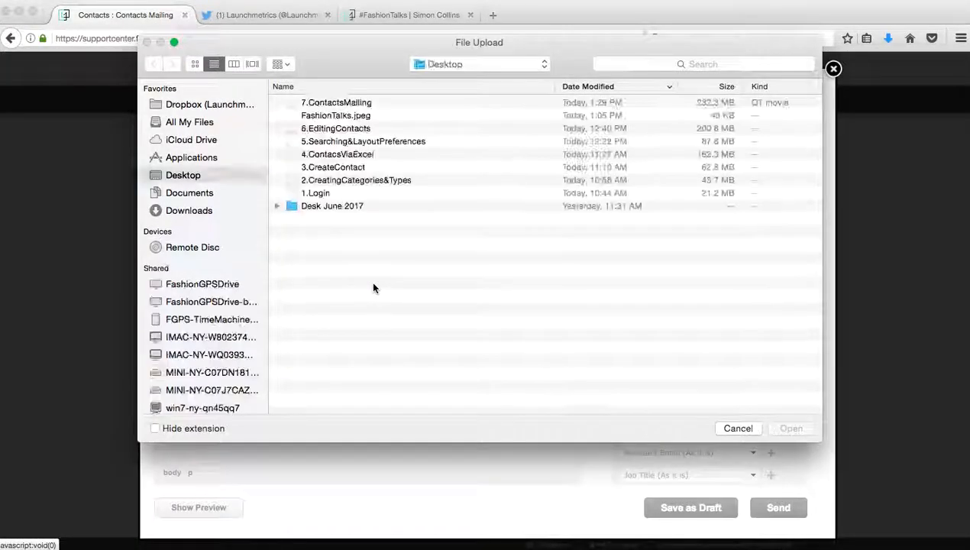
{"action": "left_click", "coordinate": [340, 117]}
{"action": "key", "text": "Return"}
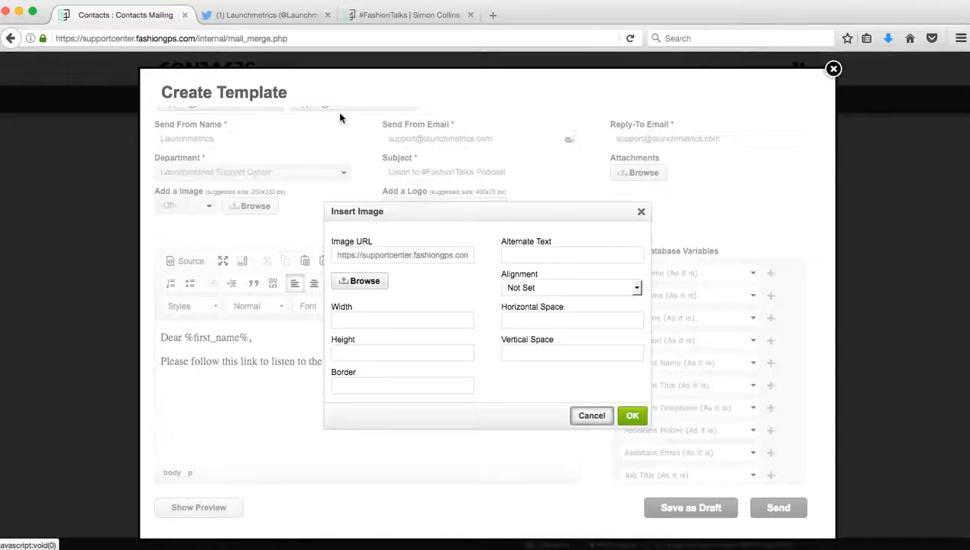
{"action": "left_click", "coordinate": [632, 415]}
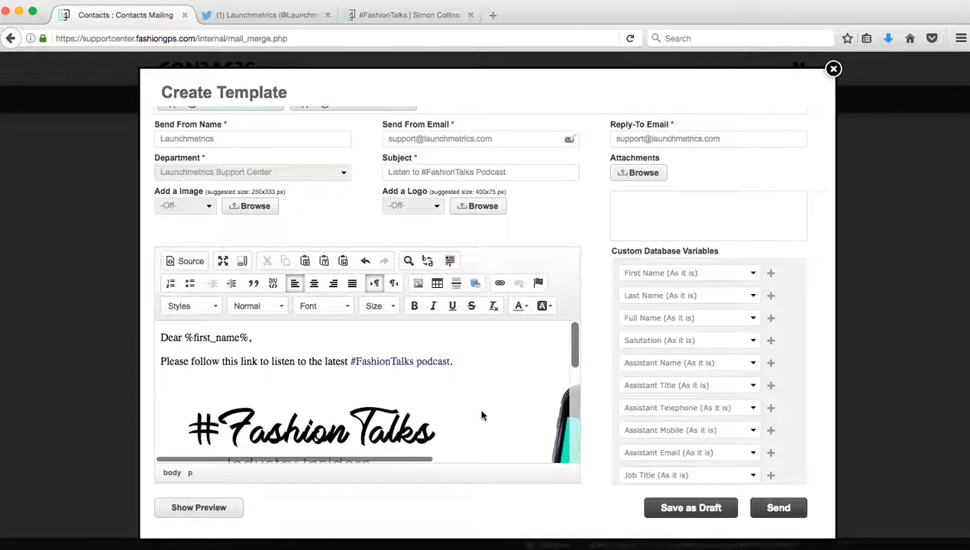
{"action": "scroll", "coordinate": [482, 414], "scroll_direction": "down", "scroll_amount": 2}
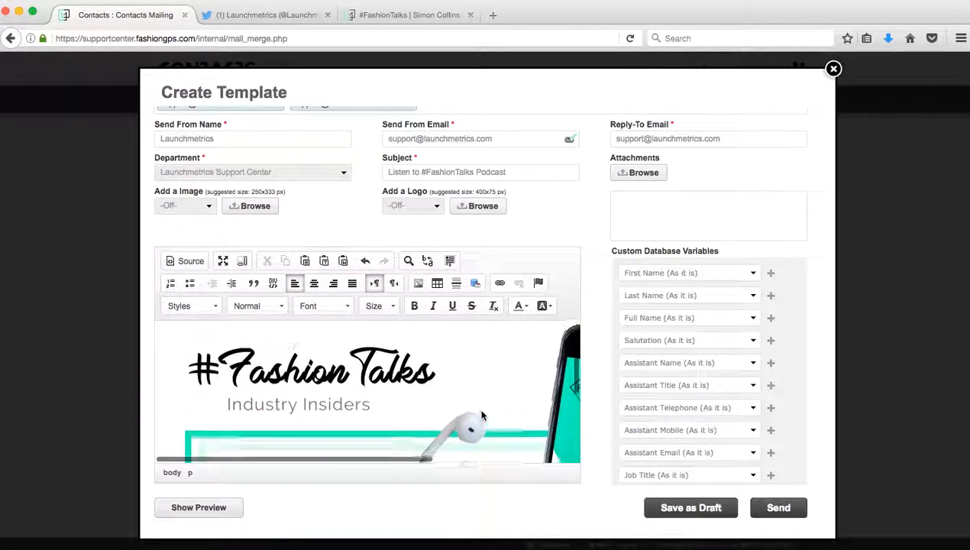
{"action": "scroll", "coordinate": [481, 415], "scroll_direction": "up", "scroll_amount": 2}
{"action": "scroll", "coordinate": [481, 415], "scroll_direction": "down", "scroll_amount": 3}
{"action": "scroll", "coordinate": [481, 411], "scroll_direction": "down", "scroll_amount": 1}
{"action": "left_click", "coordinate": [210, 510]}
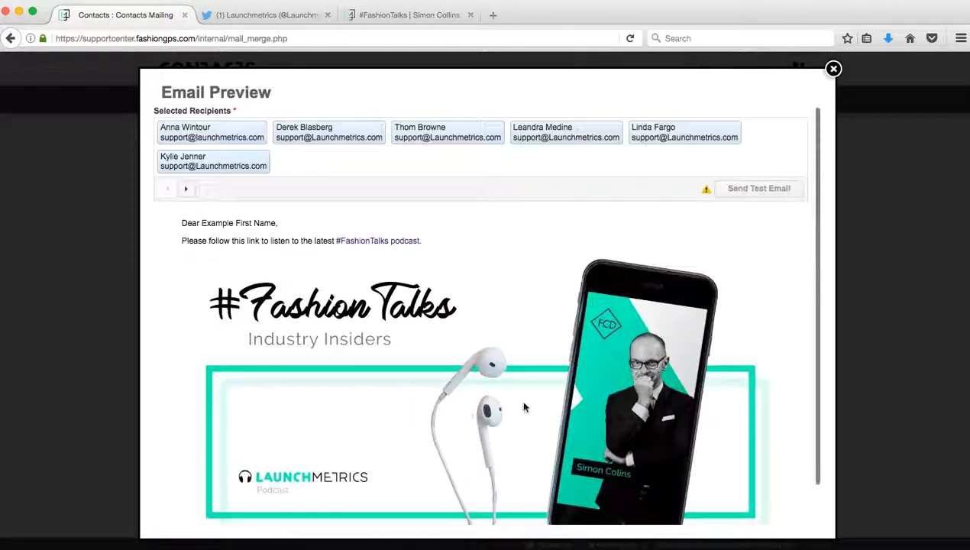
{"action": "left_click", "coordinate": [833, 69]}
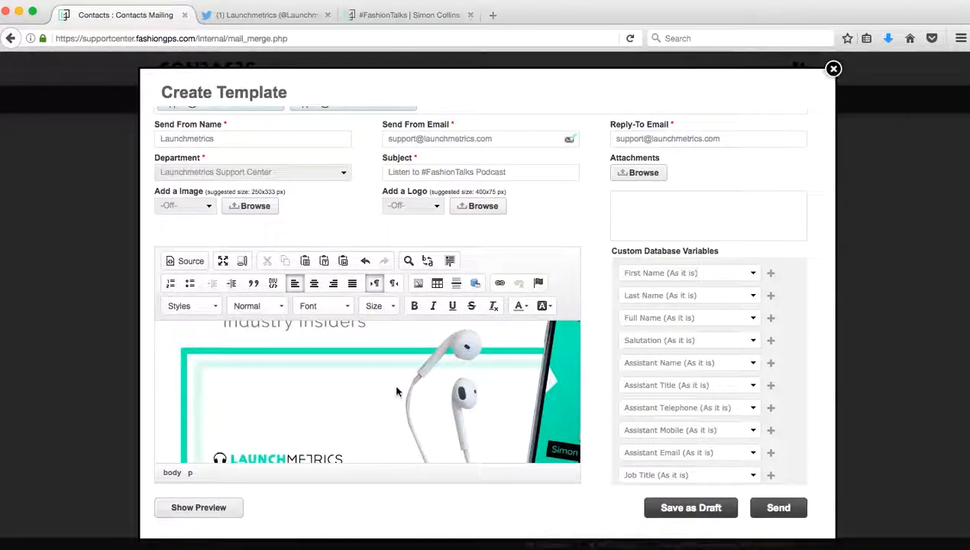
Step: Set the banner image width to 600 (600 × 300 px) and verify it in the email preview
{"action": "double_click", "coordinate": [395, 393]}
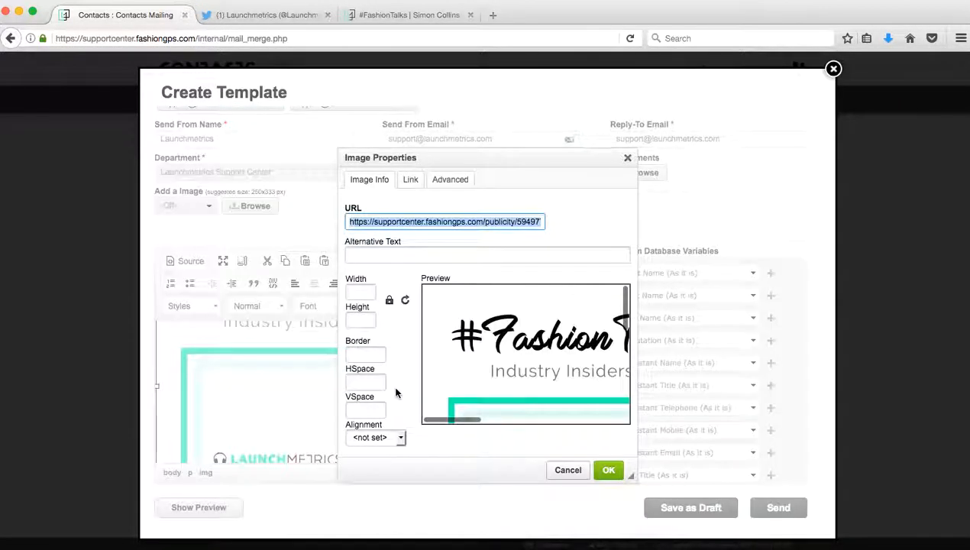
{"action": "left_click", "coordinate": [361, 294]}
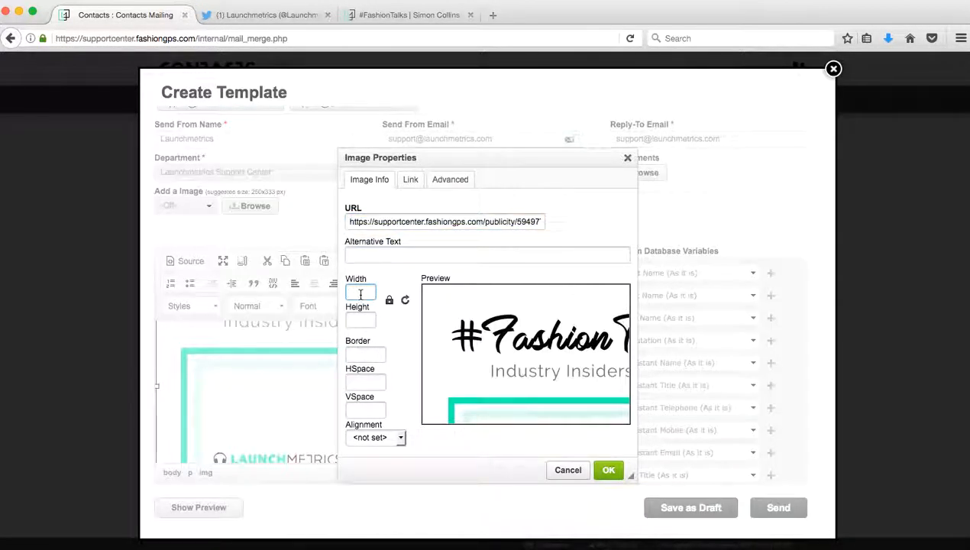
{"action": "type", "text": "600"}
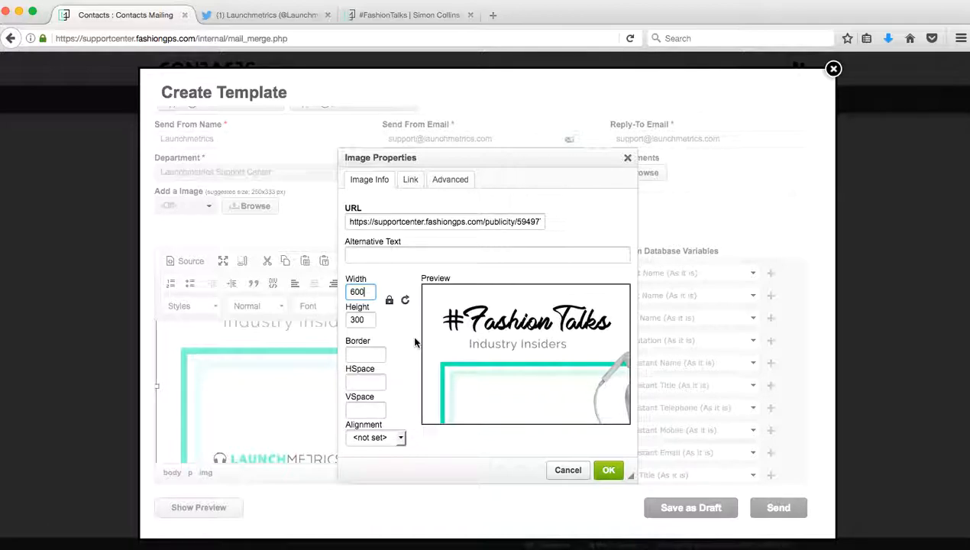
{"action": "left_click", "coordinate": [611, 471]}
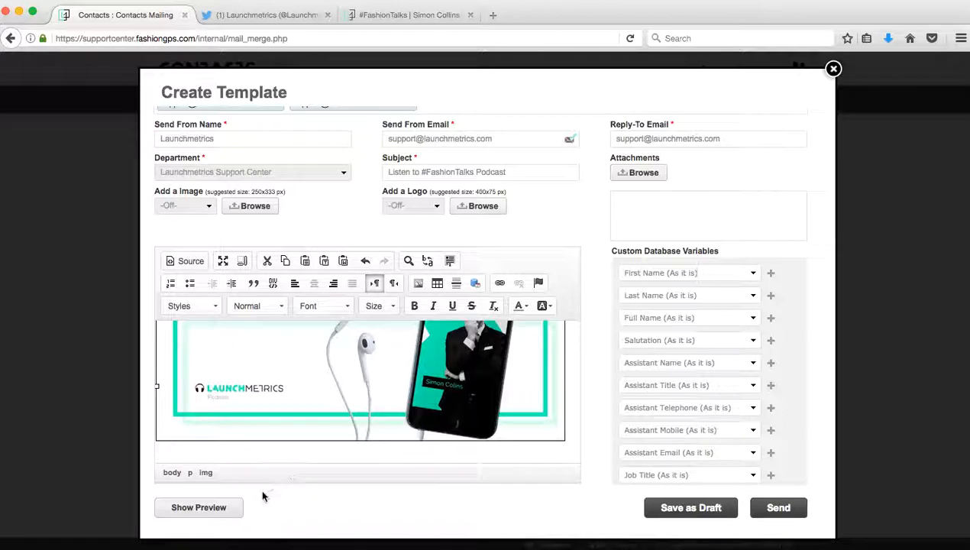
{"action": "left_click", "coordinate": [221, 507]}
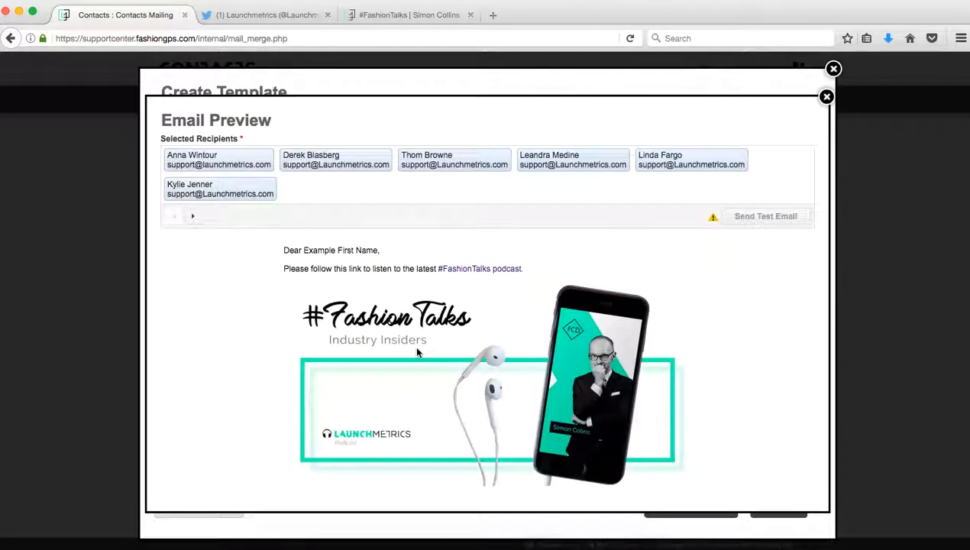
{"action": "left_click", "coordinate": [827, 96]}
{"action": "scroll", "coordinate": [356, 349], "scroll_direction": "up", "scroll_amount": 3}
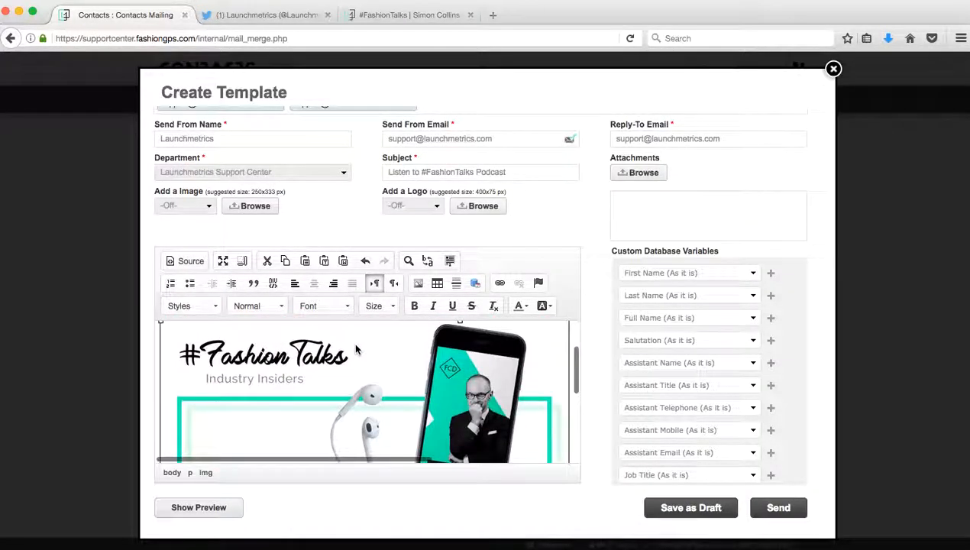
Step: Link the banner image to the pasted #FashionTalks podcast page URL
{"action": "scroll", "coordinate": [356, 350], "scroll_direction": "down", "scroll_amount": 1}
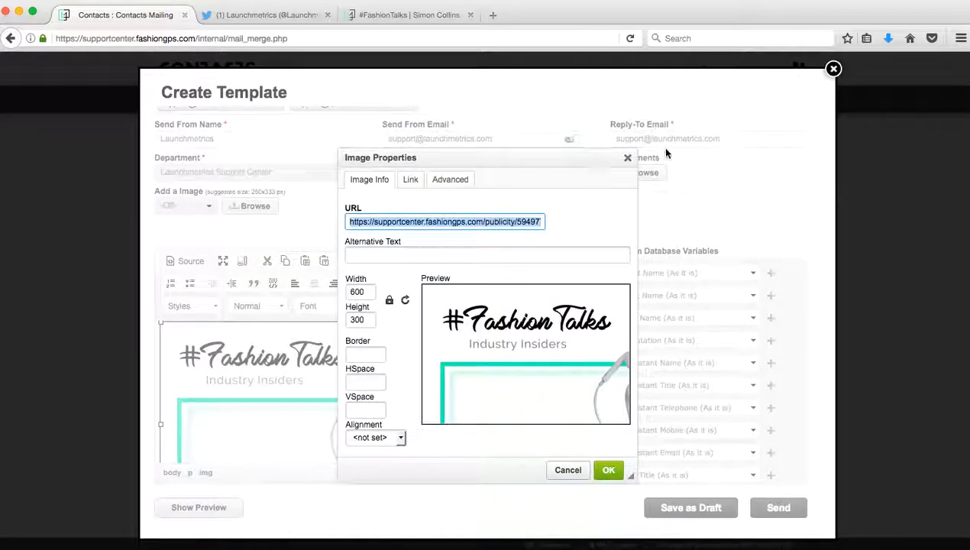
{"action": "left_click", "coordinate": [628, 159]}
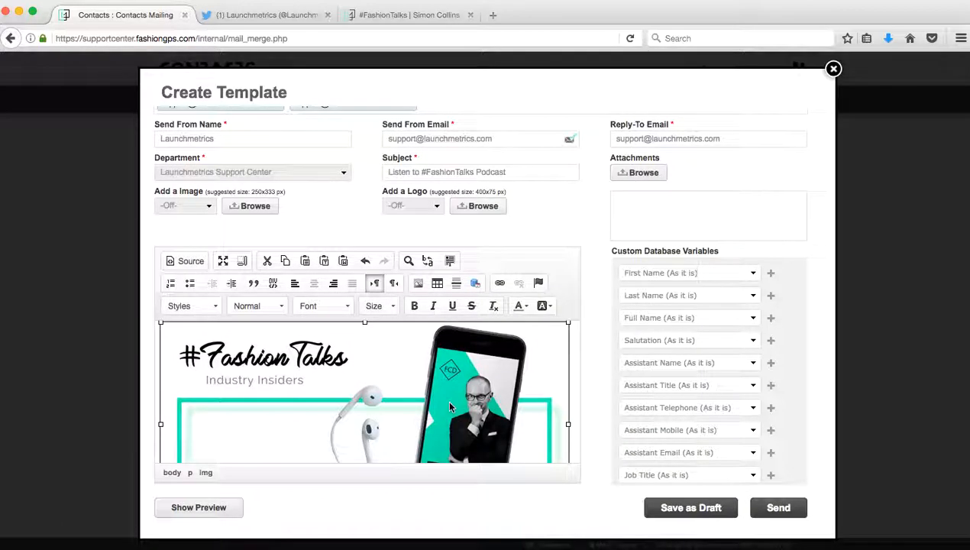
{"action": "left_click", "coordinate": [500, 283]}
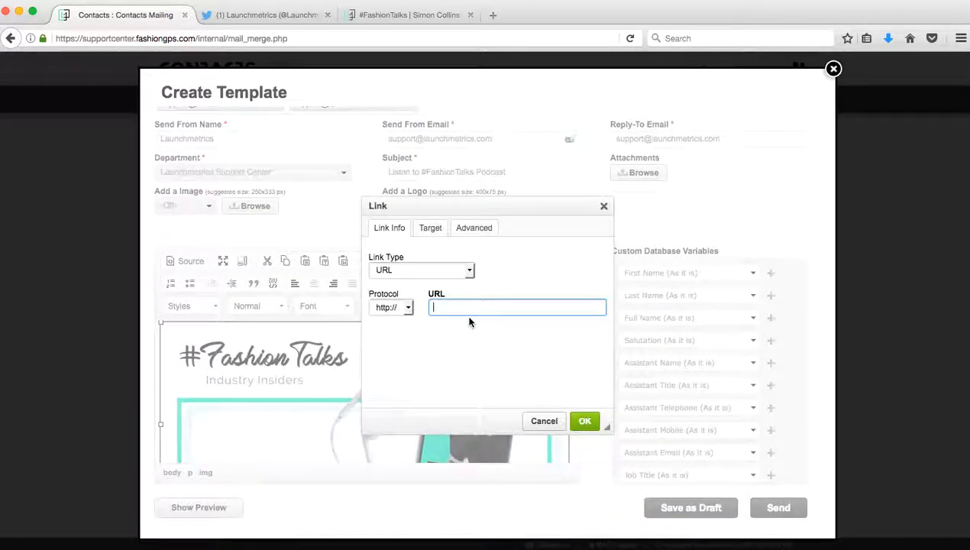
{"action": "key", "text": "super+v"}
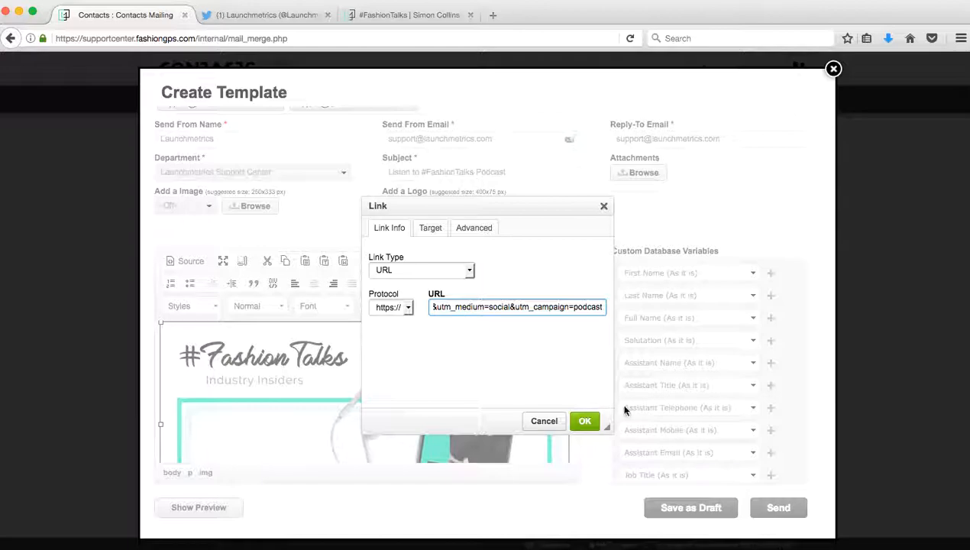
{"action": "left_click", "coordinate": [585, 421]}
Step: Preview the email for the first recipient and confirm the banner opens the podcast page
{"action": "left_click", "coordinate": [177, 511]}
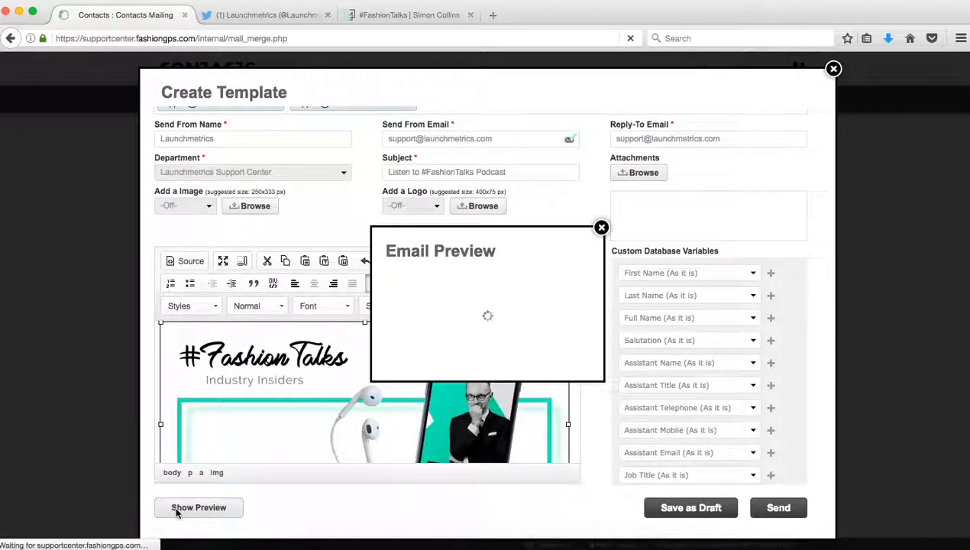
{"action": "left_click", "coordinate": [192, 216]}
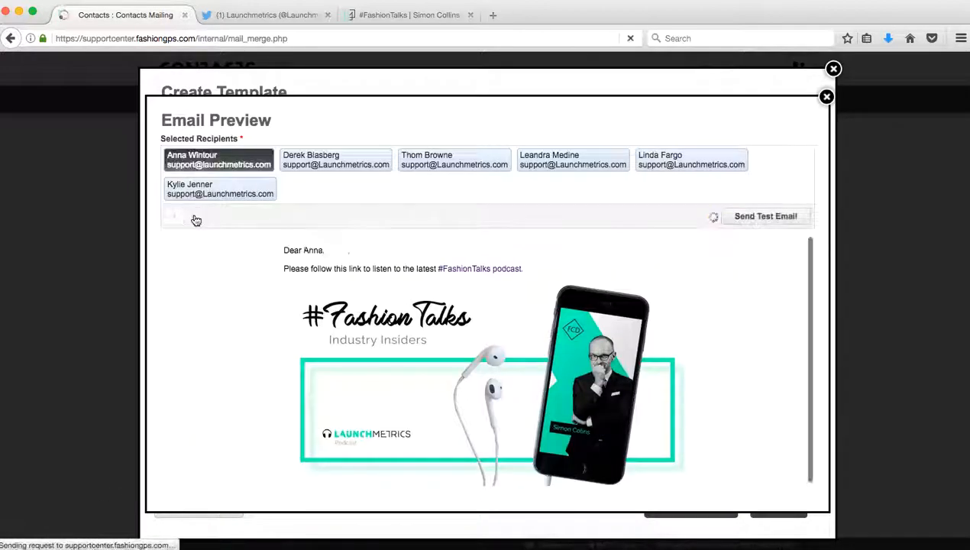
{"action": "left_click", "coordinate": [457, 386]}
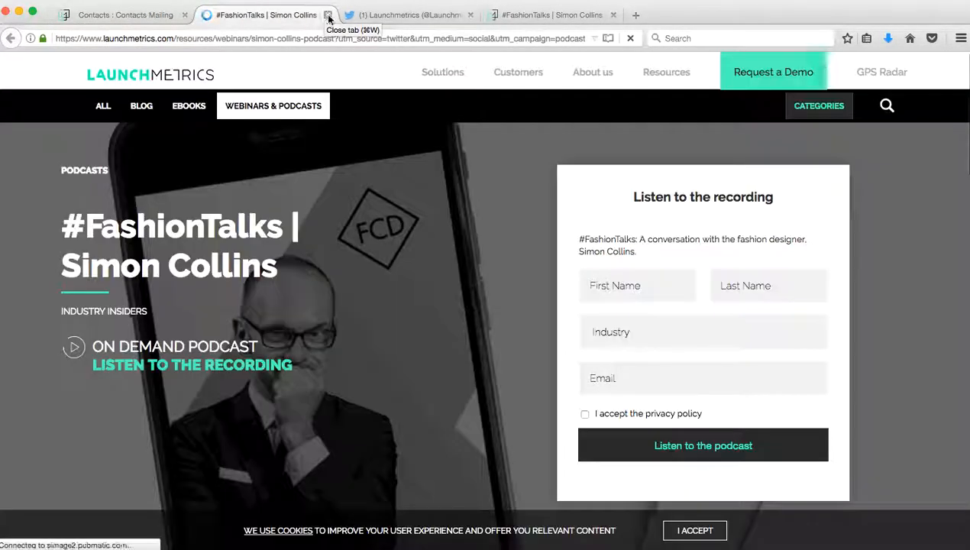
{"action": "left_click", "coordinate": [327, 14]}
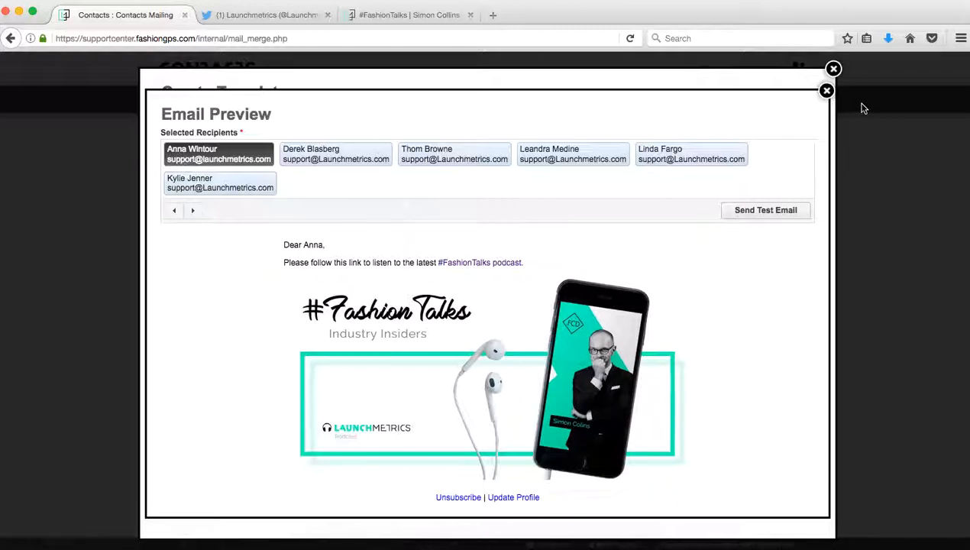
Step: Add 'Thank you' and 'Launchmetrics' on separate lines below the banner, then preview the email
{"action": "left_click", "coordinate": [826, 91]}
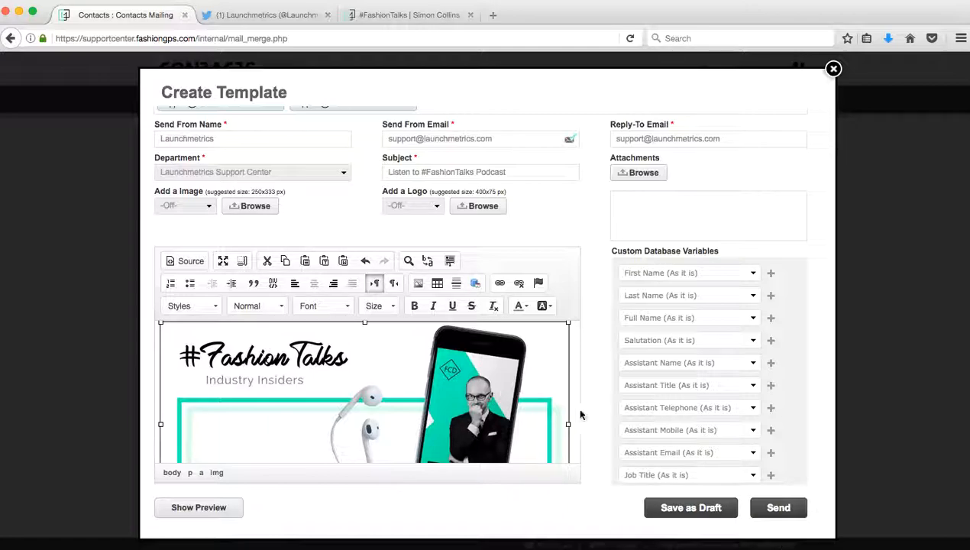
{"action": "scroll", "coordinate": [520, 393], "scroll_direction": "down", "scroll_amount": 3}
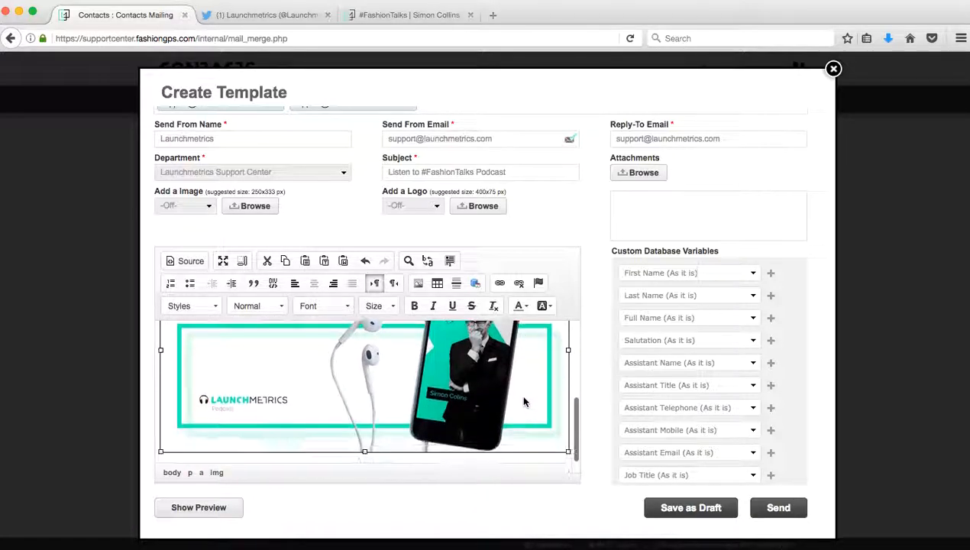
{"action": "left_click", "coordinate": [560, 454]}
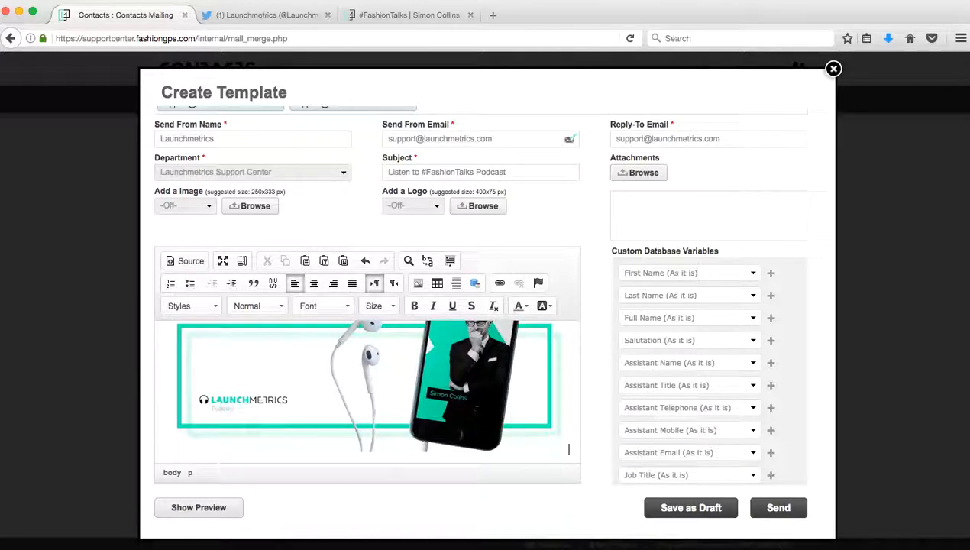
{"action": "key", "text": "Return"}
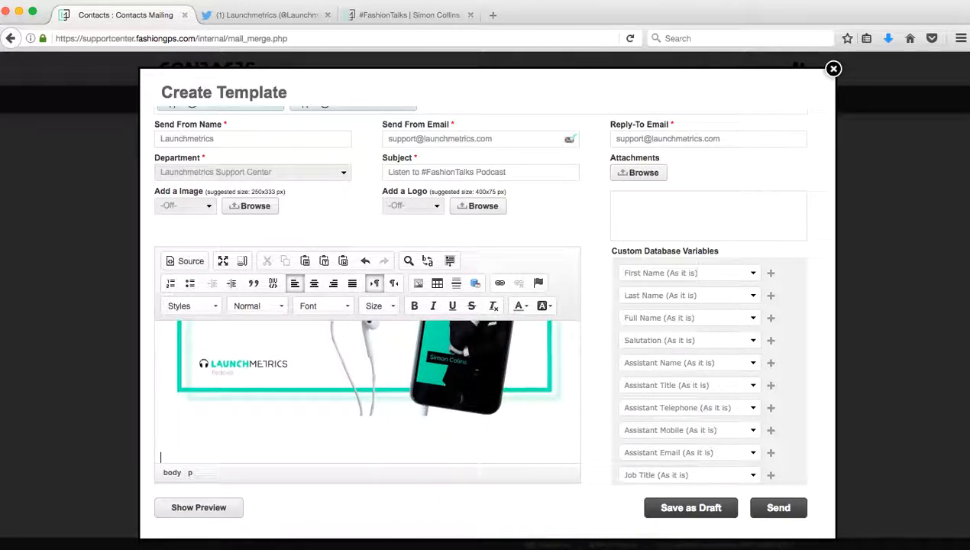
{"action": "type", "text": "Thank"}
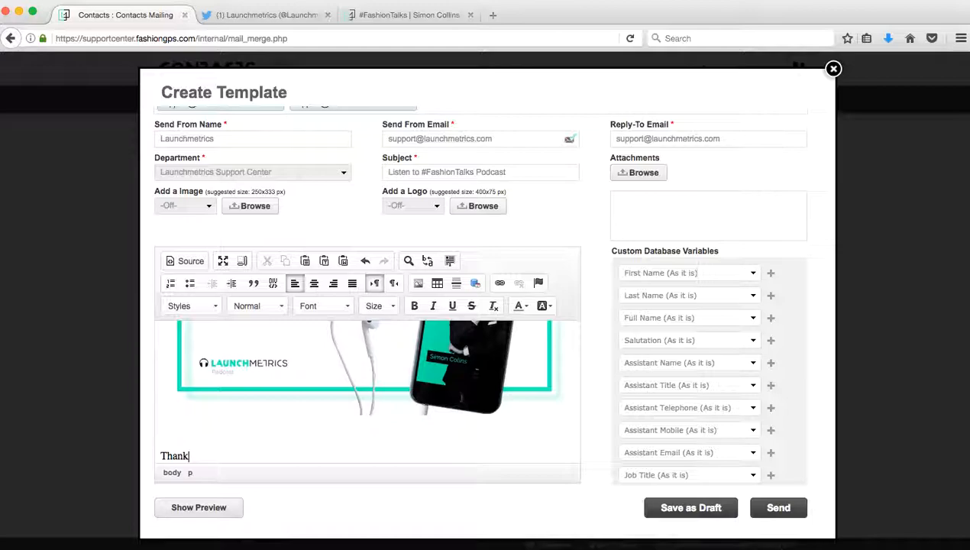
{"action": "type", "text": " you,"}
{"action": "key", "text": "Return"}
{"action": "type", "text": "L"}
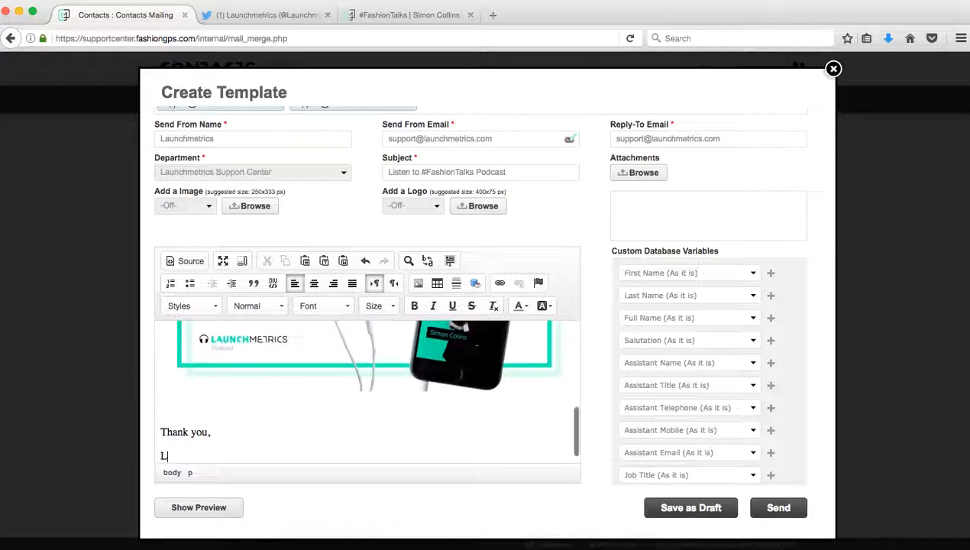
{"action": "type", "text": "aunchmetrics"}
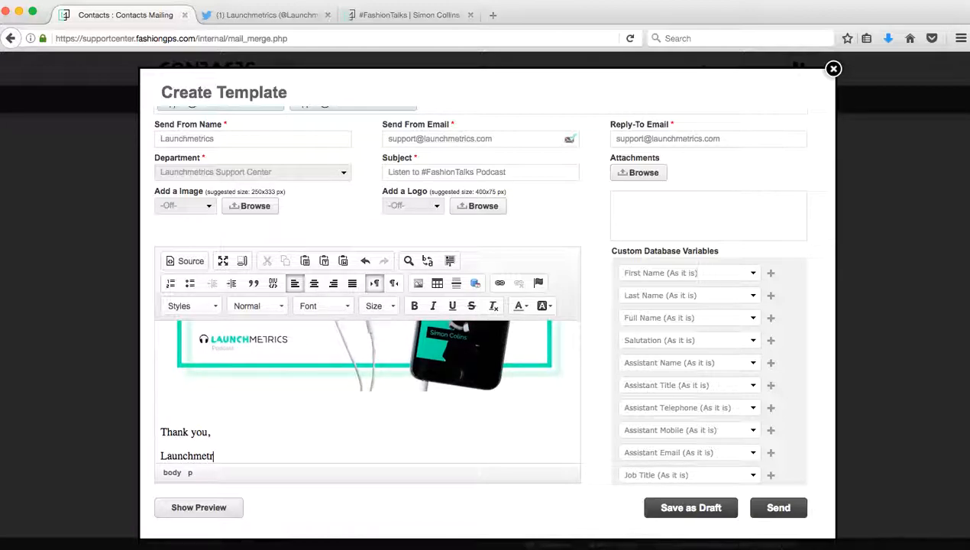
{"action": "left_click", "coordinate": [229, 510]}
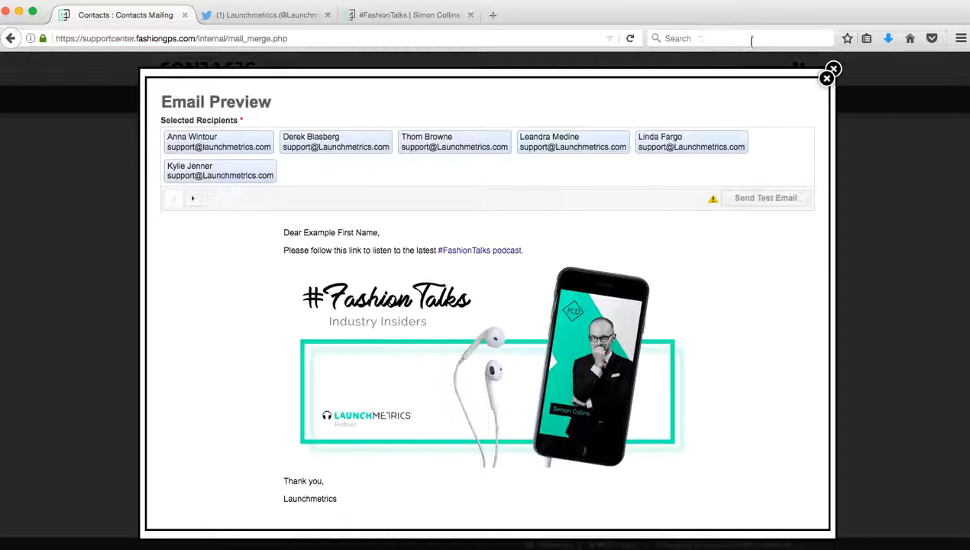
Step: Use a line break to put 'Launchmetrics' under 'Thank you,' and review the result in the preview
{"action": "left_click", "coordinate": [827, 80]}
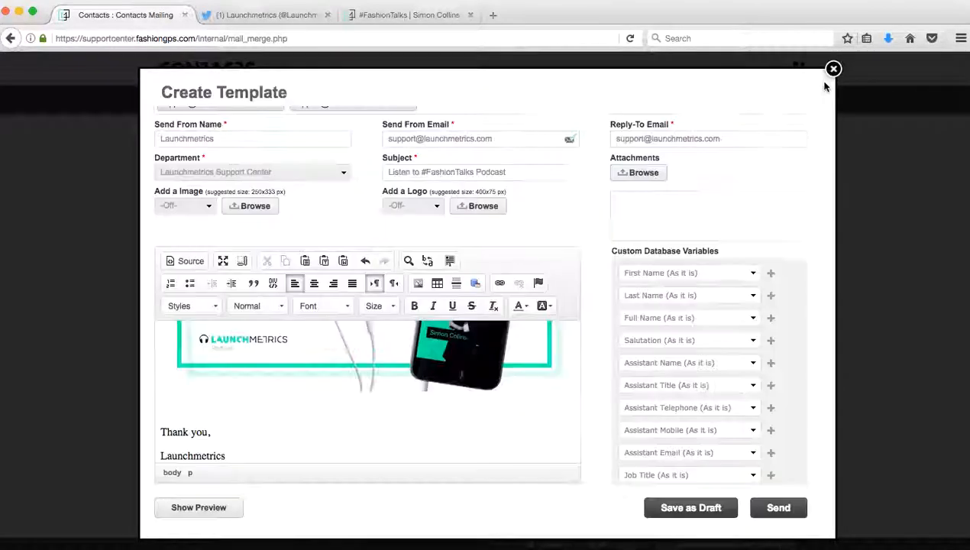
{"action": "left_click", "coordinate": [162, 457]}
{"action": "key", "text": "BackSpace"}
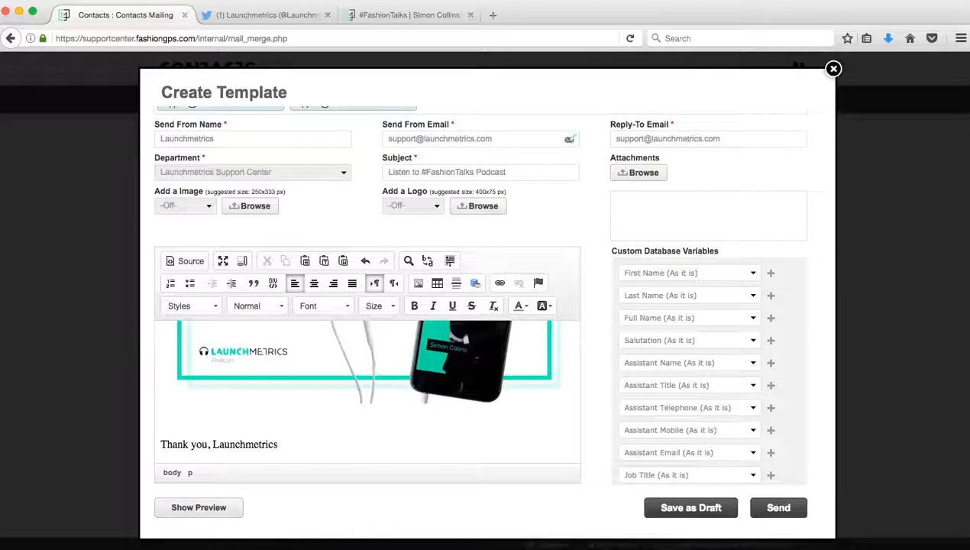
{"action": "key", "text": "shift+Return"}
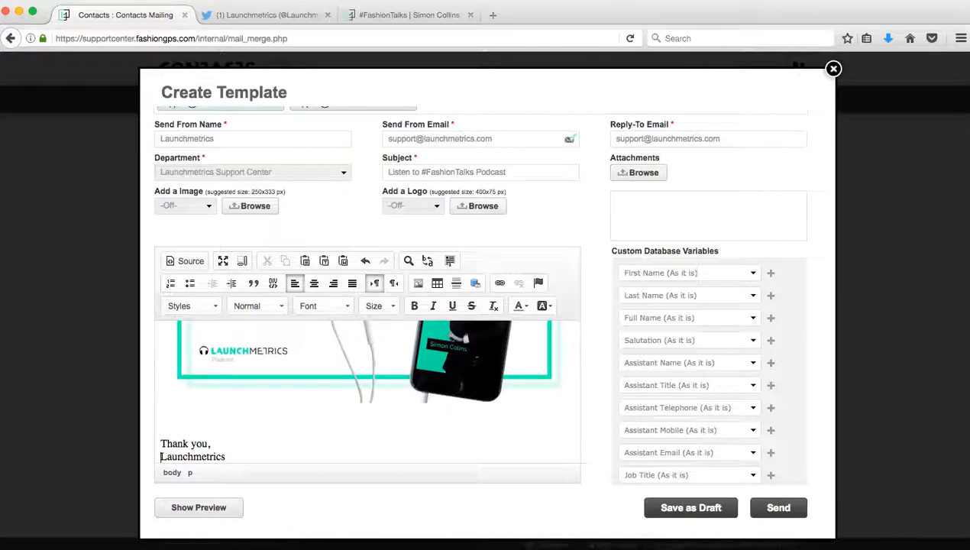
{"action": "key", "text": "BackSpace"}
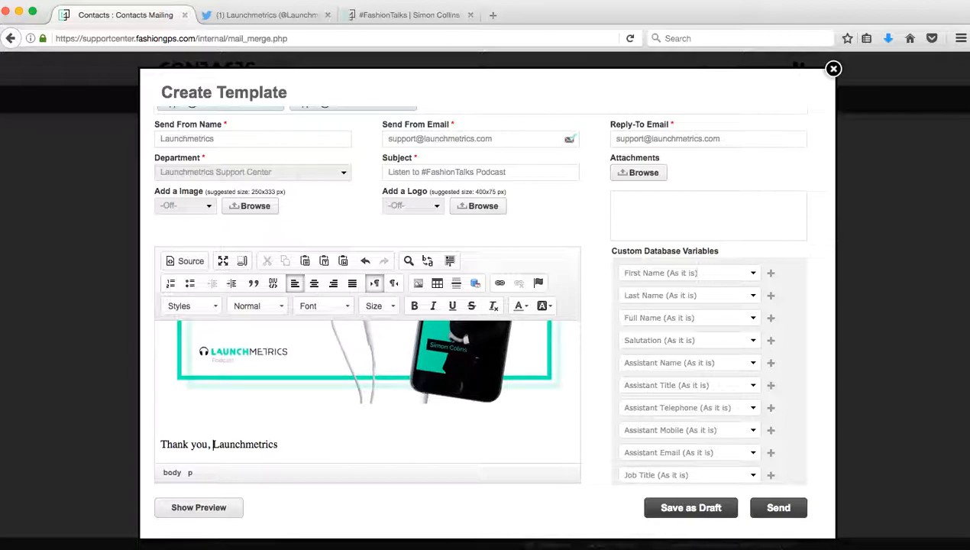
{"action": "key", "text": "shift+Return"}
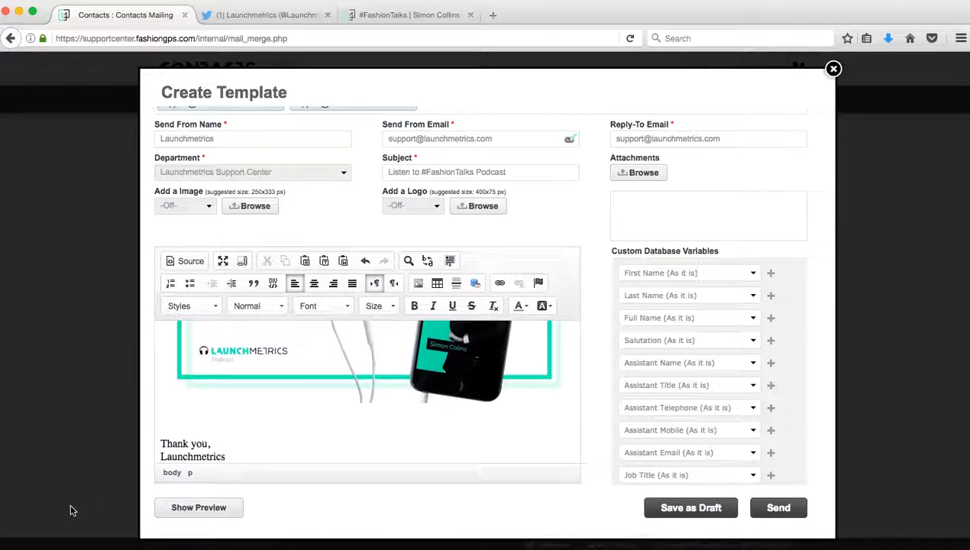
{"action": "left_click", "coordinate": [167, 511]}
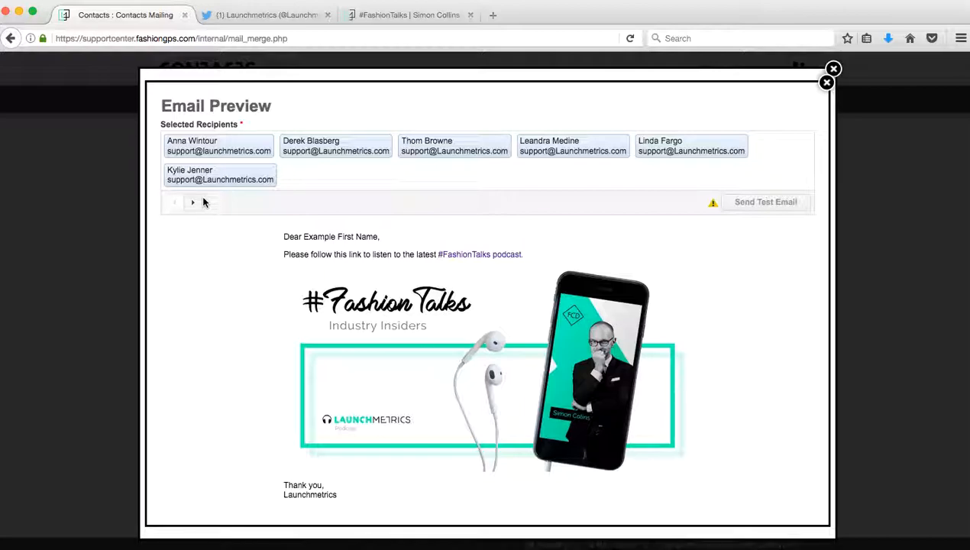
{"action": "left_click", "coordinate": [824, 84]}
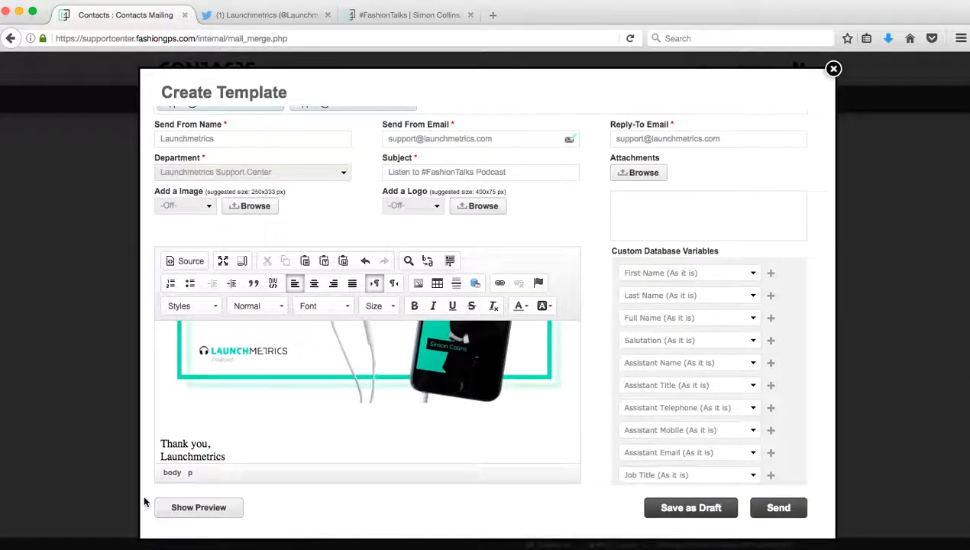
Step: Send a test email, personalised for the first recipient, to your own email address
{"action": "left_click", "coordinate": [223, 509]}
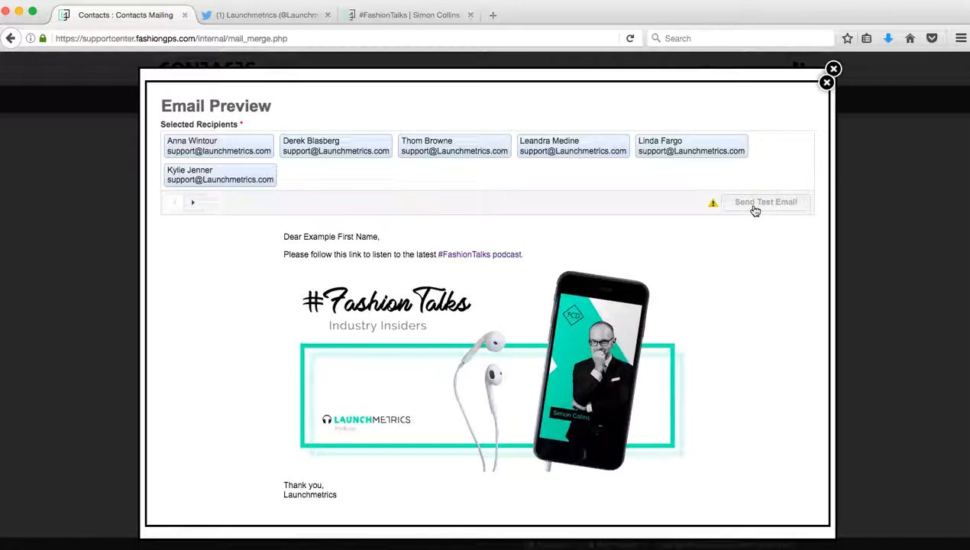
{"action": "left_click", "coordinate": [188, 207]}
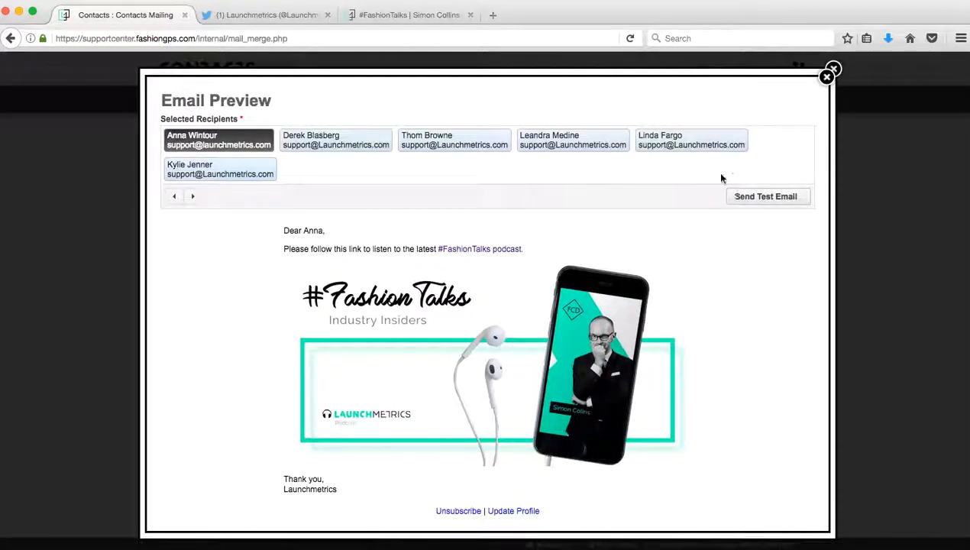
{"action": "left_click", "coordinate": [762, 202]}
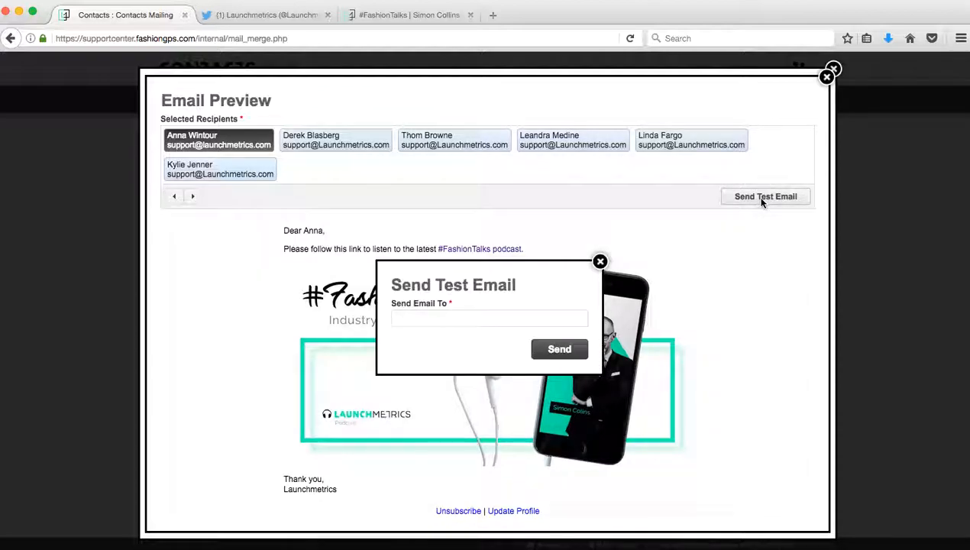
{"action": "left_click", "coordinate": [548, 315]}
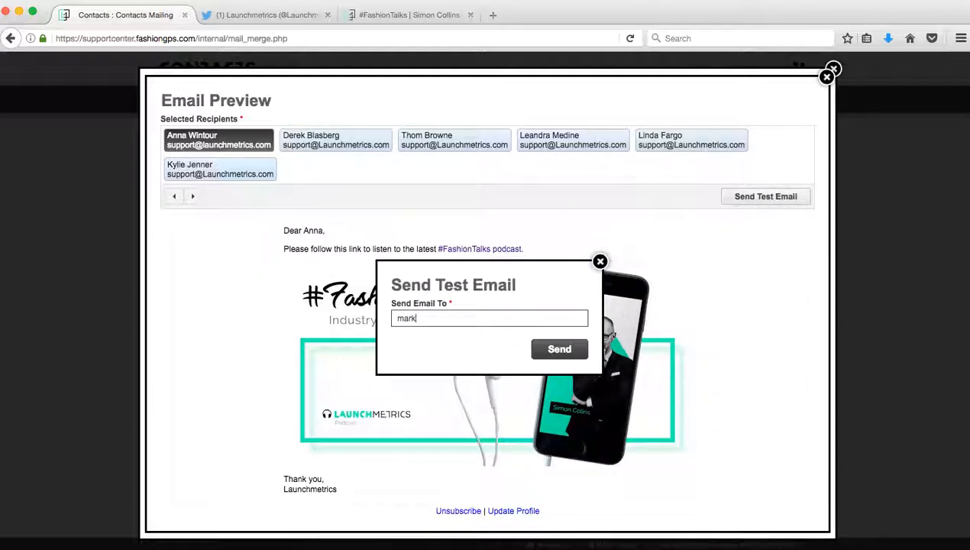
{"action": "key", "text": "Return"}
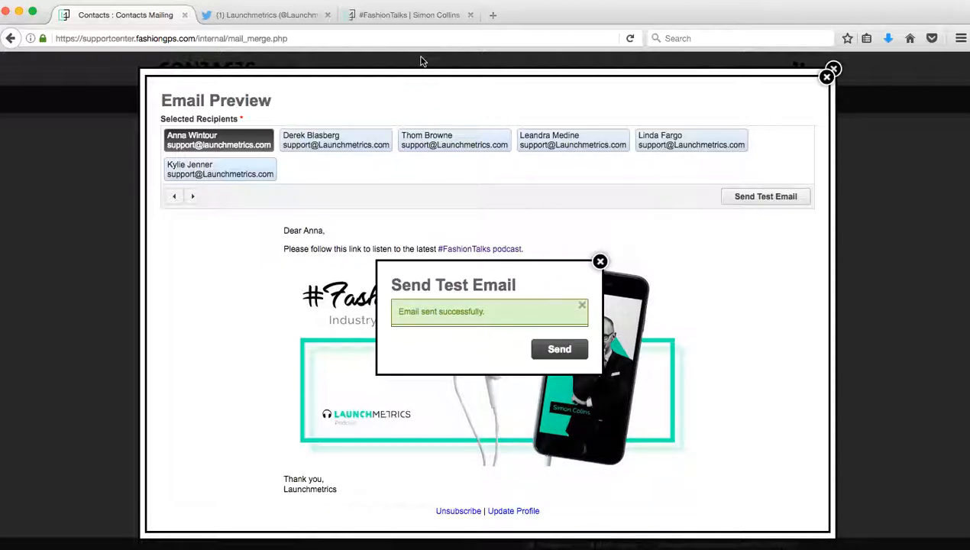
Step: Open Gmail in a new browser tab
{"action": "left_click", "coordinate": [493, 15]}
{"action": "type", "text": "gmail.com/"}
{"action": "key", "text": "Return"}
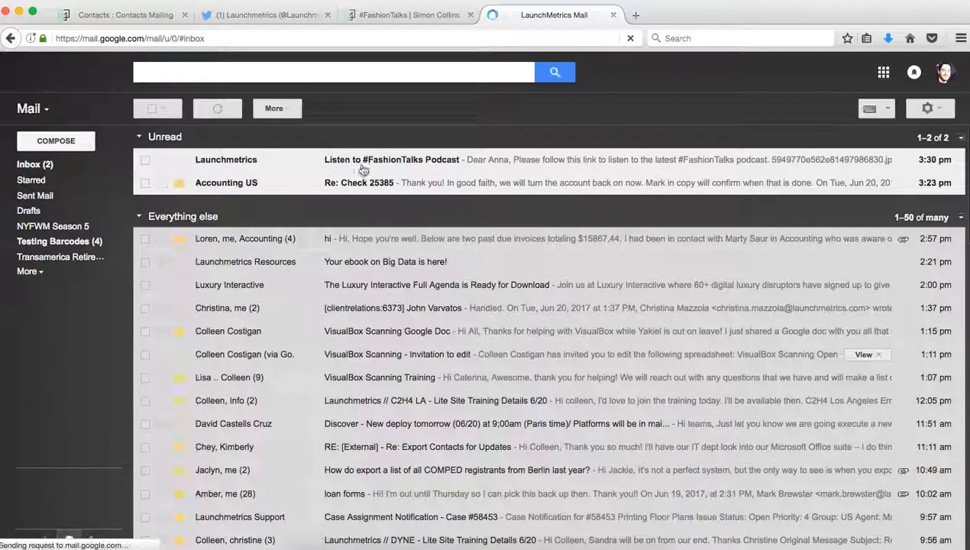
Step: Open the 'Listen to #FashionTalks Podcast' test email in Gmail, check its sender details, and return to Contacts
{"action": "left_click", "coordinate": [387, 152]}
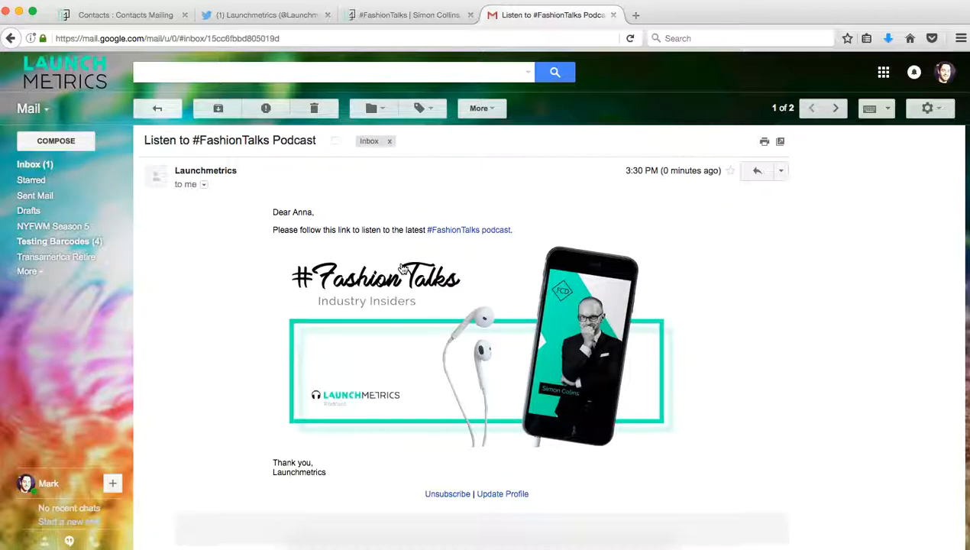
{"action": "left_click", "coordinate": [204, 186]}
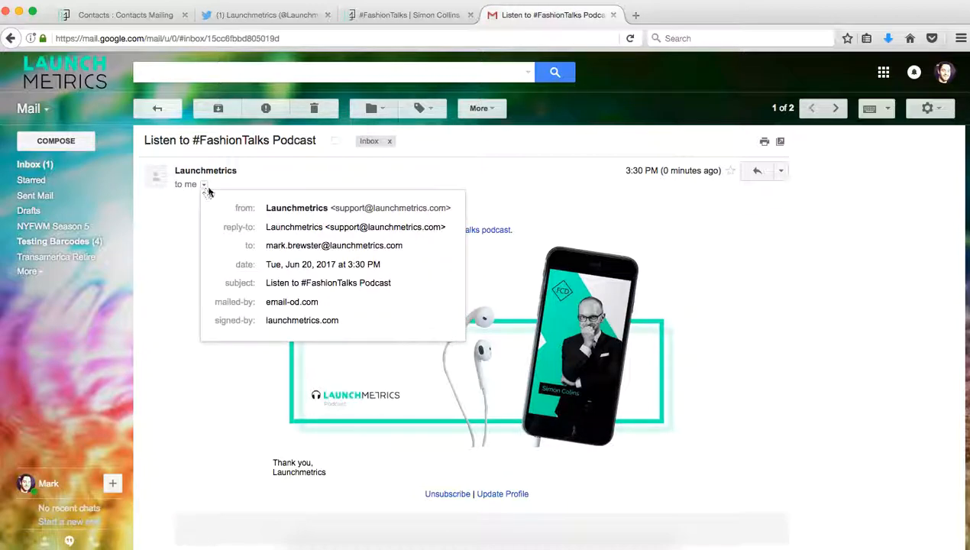
{"action": "mouse_move", "coordinate": [310, 211]}
{"action": "mouse_move", "coordinate": [342, 222]}
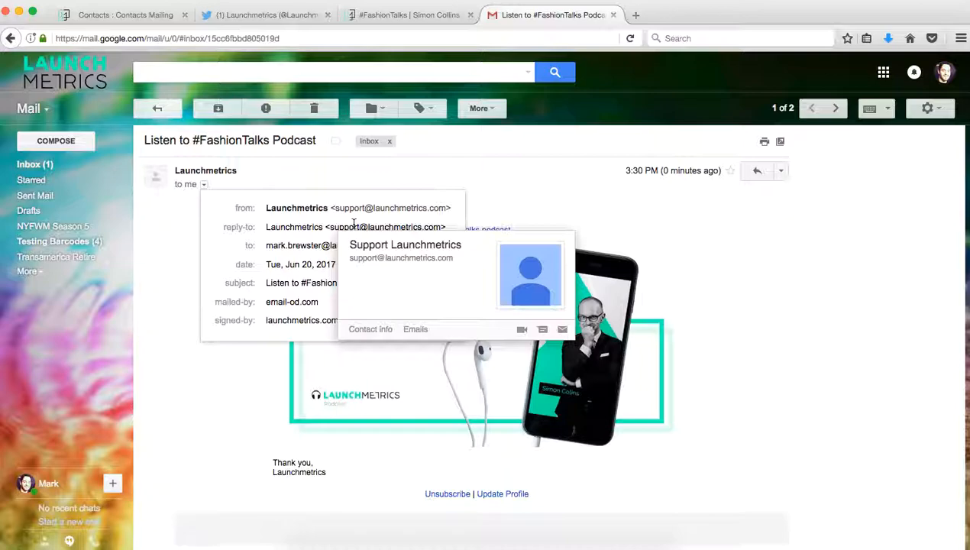
{"action": "left_click", "coordinate": [512, 192]}
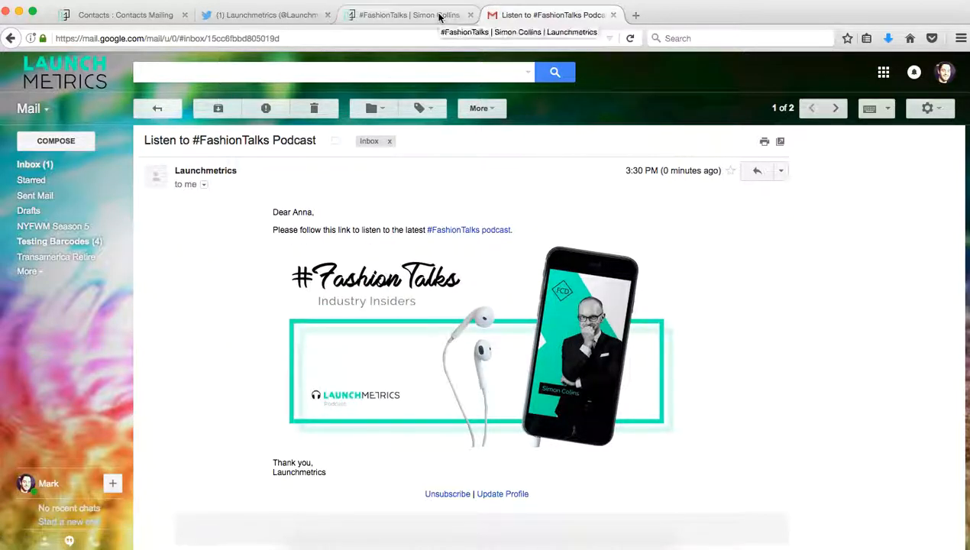
{"action": "left_click", "coordinate": [128, 16]}
{"action": "left_click", "coordinate": [599, 262]}
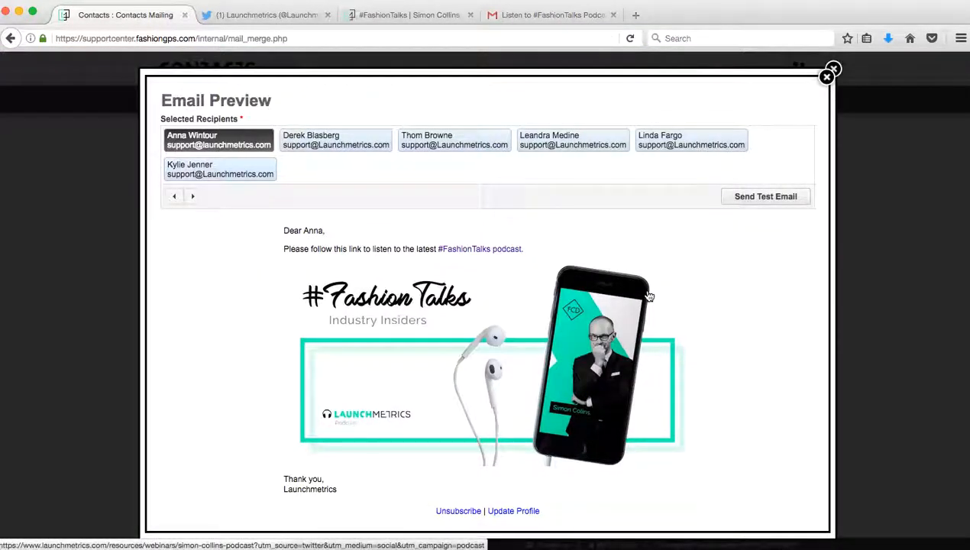
Step: Save the #FashionTalks template as a draft and list it among the mailing templates
{"action": "left_click", "coordinate": [829, 76]}
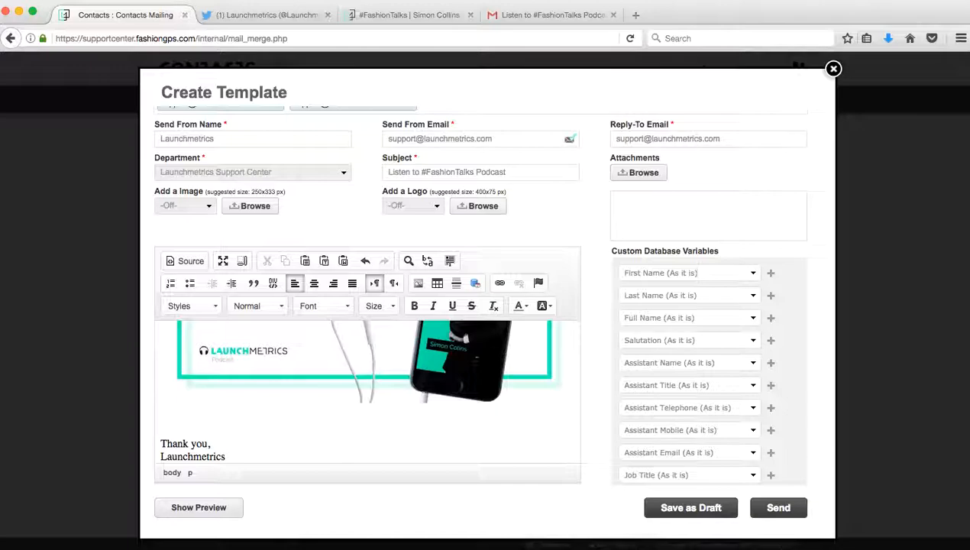
{"action": "left_click", "coordinate": [691, 508]}
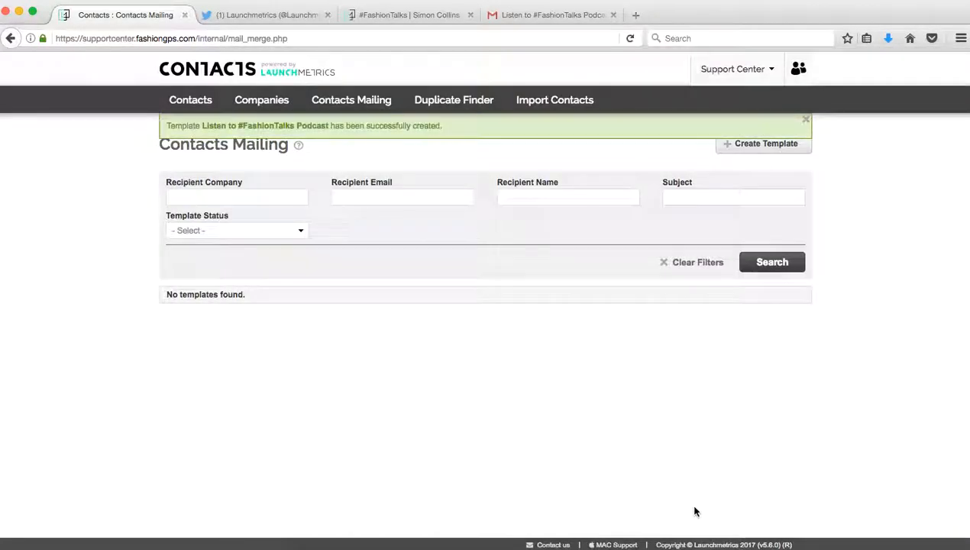
{"action": "left_click", "coordinate": [771, 262]}
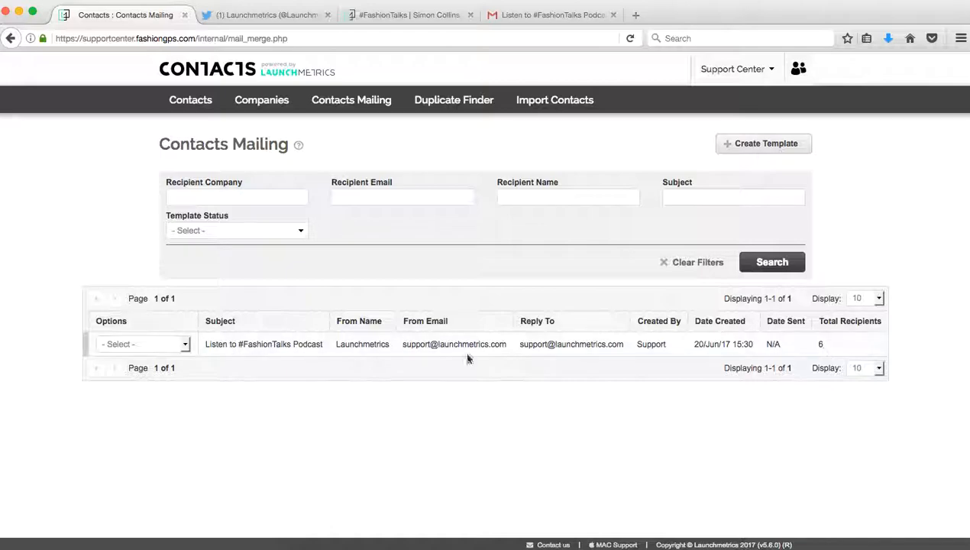
{"action": "left_click", "coordinate": [181, 345]}
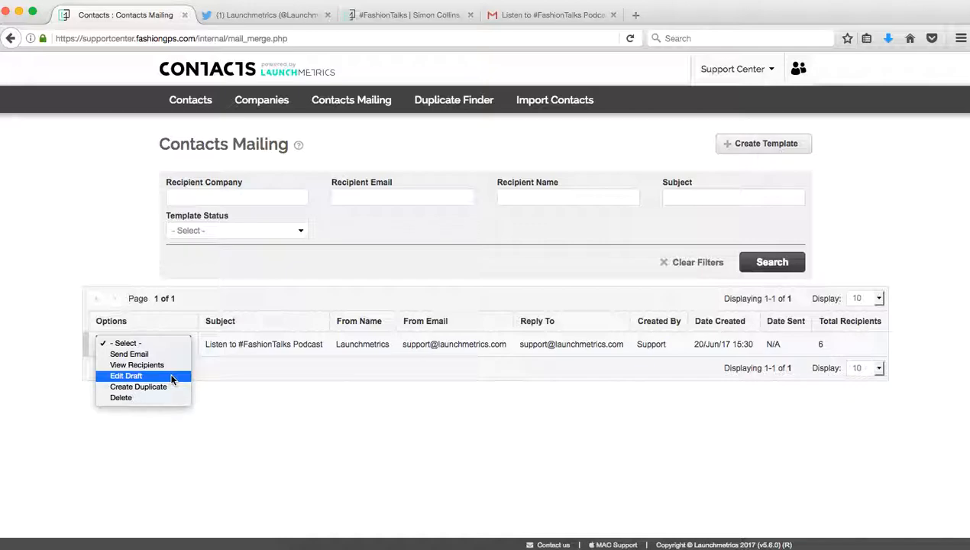
{"action": "left_click", "coordinate": [128, 376]}
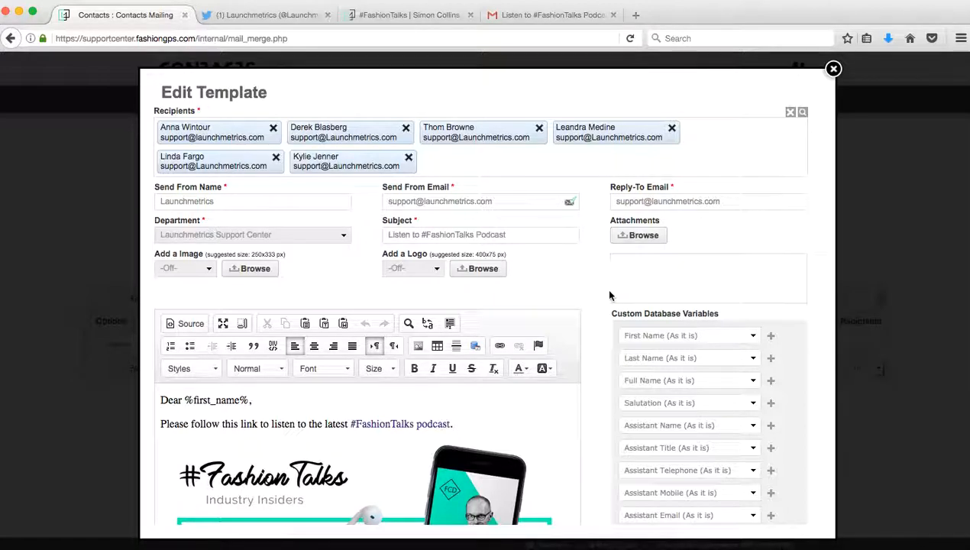
{"action": "scroll", "coordinate": [575, 298], "scroll_direction": "down", "scroll_amount": 1}
{"action": "scroll", "coordinate": [576, 298], "scroll_direction": "down", "scroll_amount": 1}
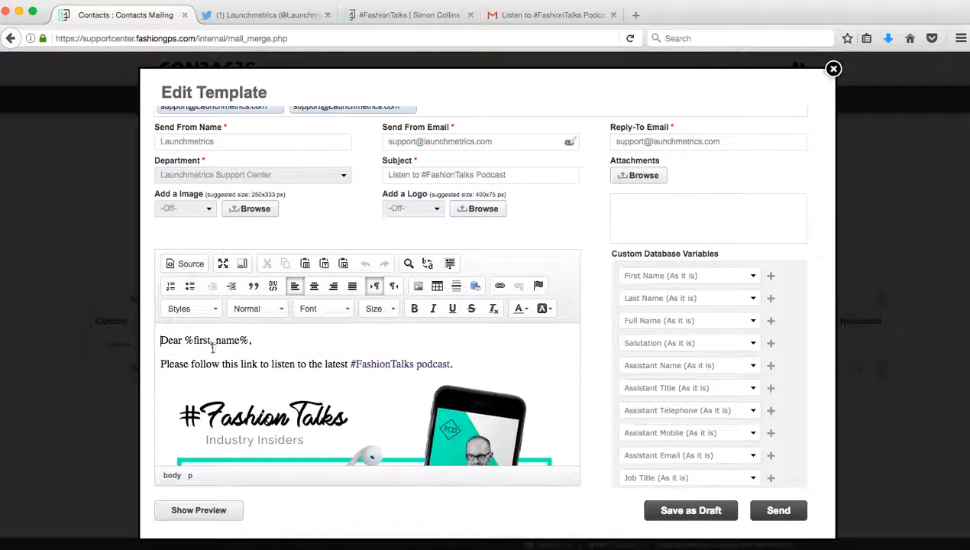
{"action": "scroll", "coordinate": [339, 406], "scroll_direction": "down", "scroll_amount": 3}
{"action": "scroll", "coordinate": [339, 406], "scroll_direction": "up", "scroll_amount": 3}
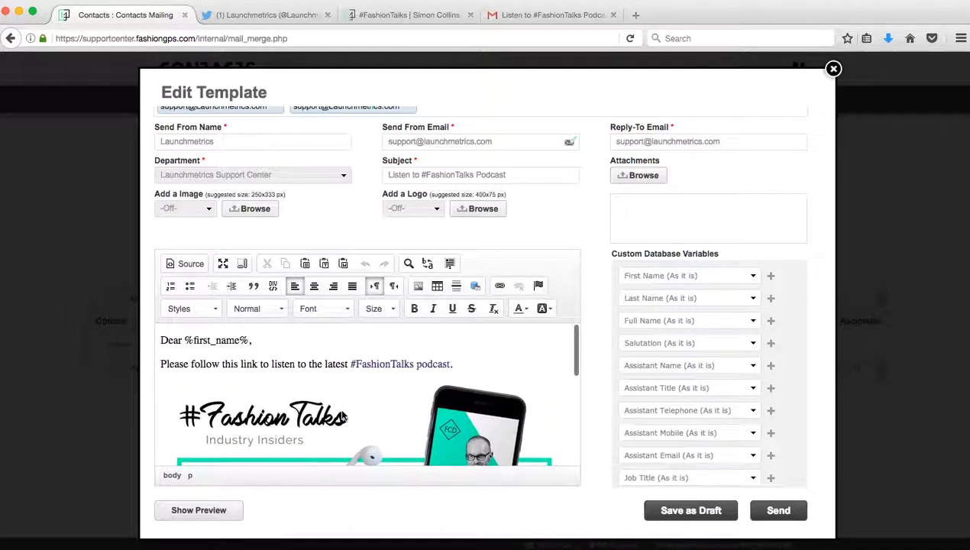
{"action": "left_click", "coordinate": [191, 265]}
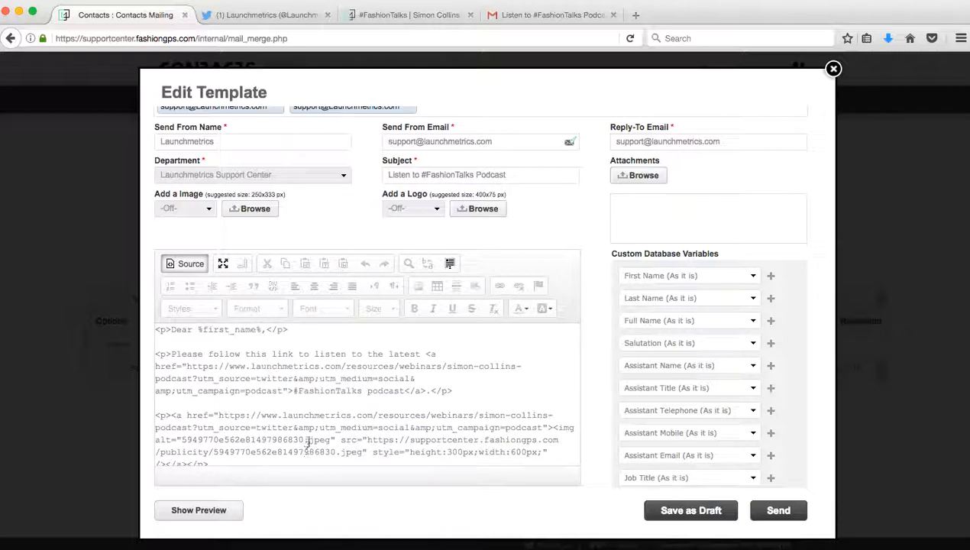
{"action": "scroll", "coordinate": [312, 439], "scroll_direction": "down", "scroll_amount": 5}
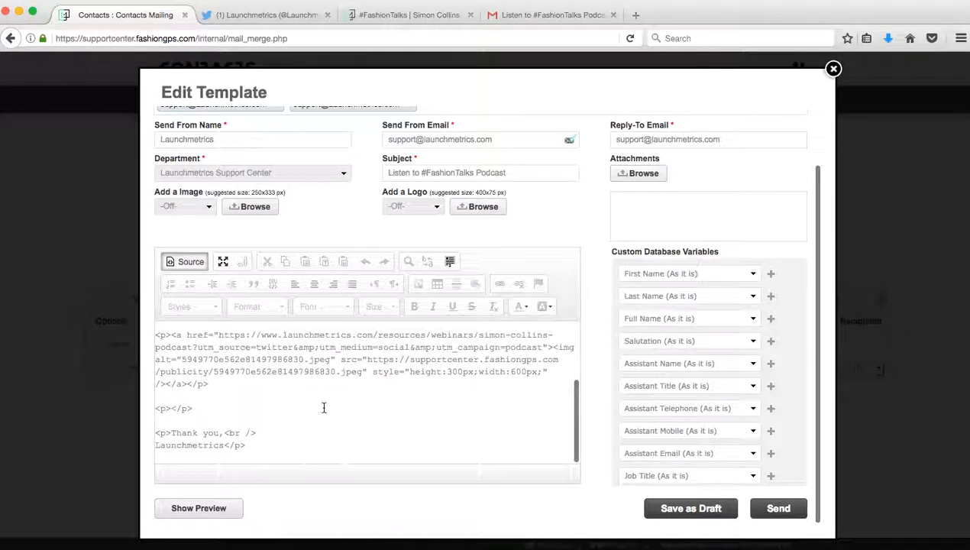
{"action": "key", "text": "super+a"}
{"action": "key", "text": "super+c"}
{"action": "scroll", "coordinate": [324, 408], "scroll_direction": "up", "scroll_amount": 3}
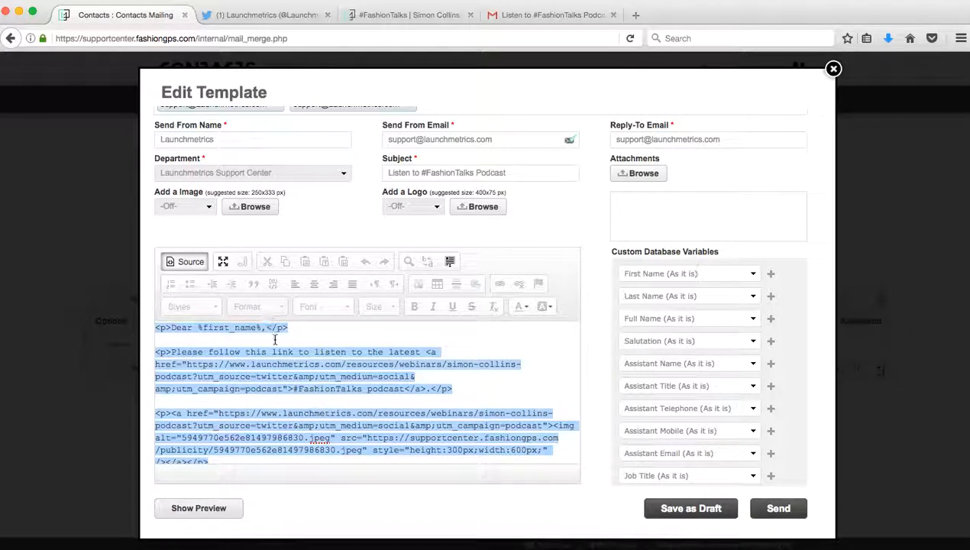
{"action": "left_click", "coordinate": [202, 265]}
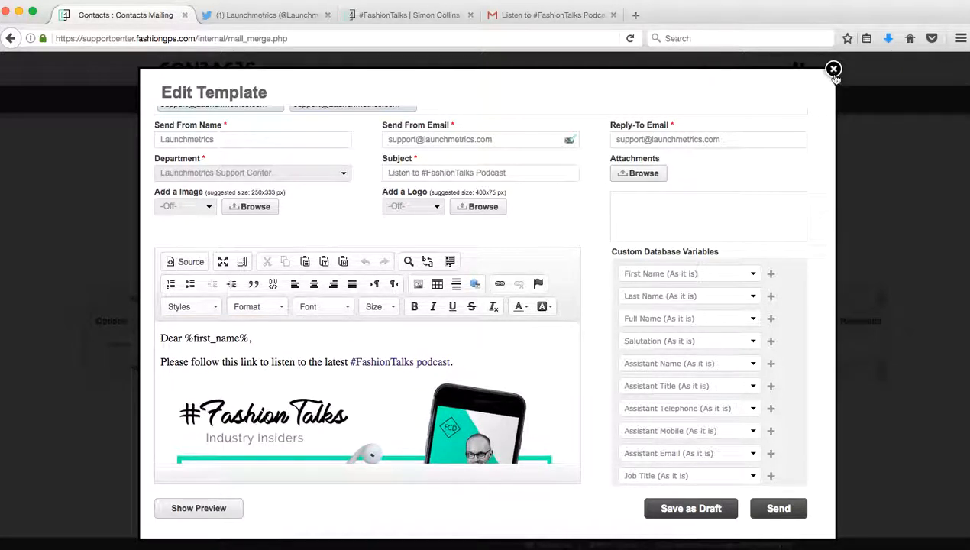
{"action": "left_click", "coordinate": [834, 69]}
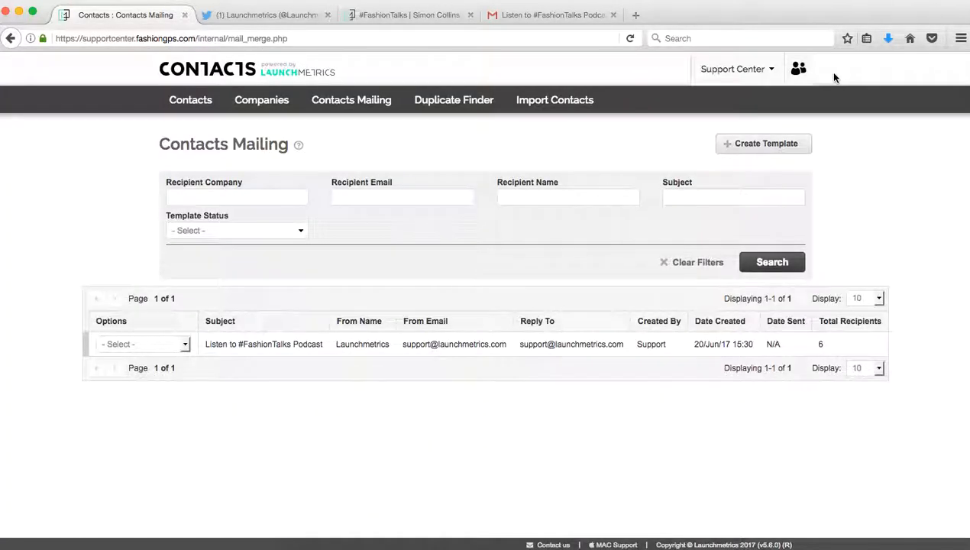
Step: Create a new template and paste the podcast email HTML into its Source view to render it
{"action": "left_click", "coordinate": [783, 145]}
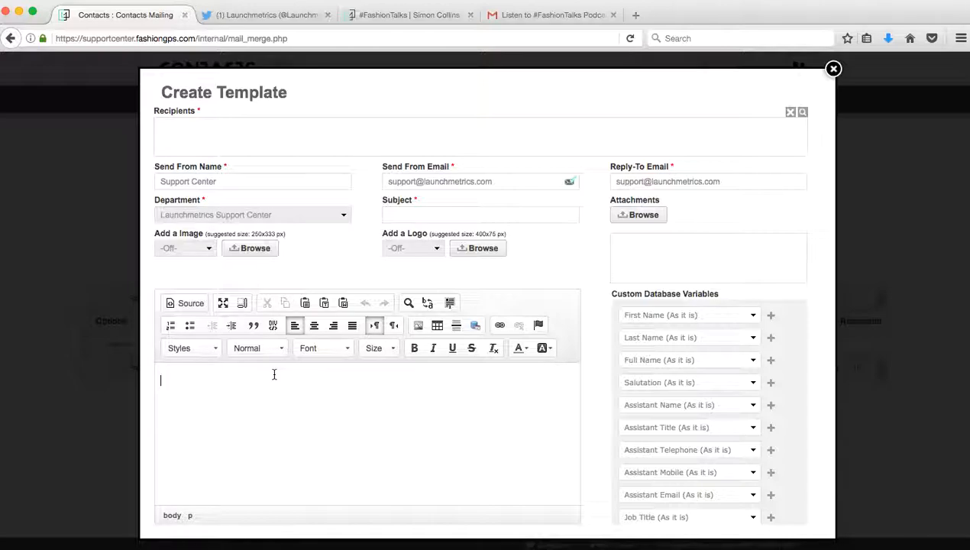
{"action": "left_click", "coordinate": [190, 304]}
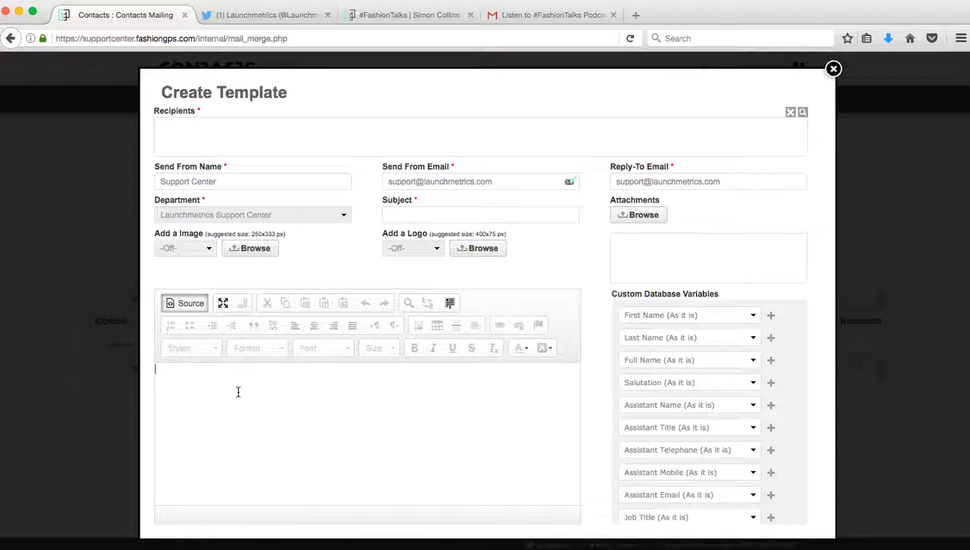
{"action": "key", "text": "super+v"}
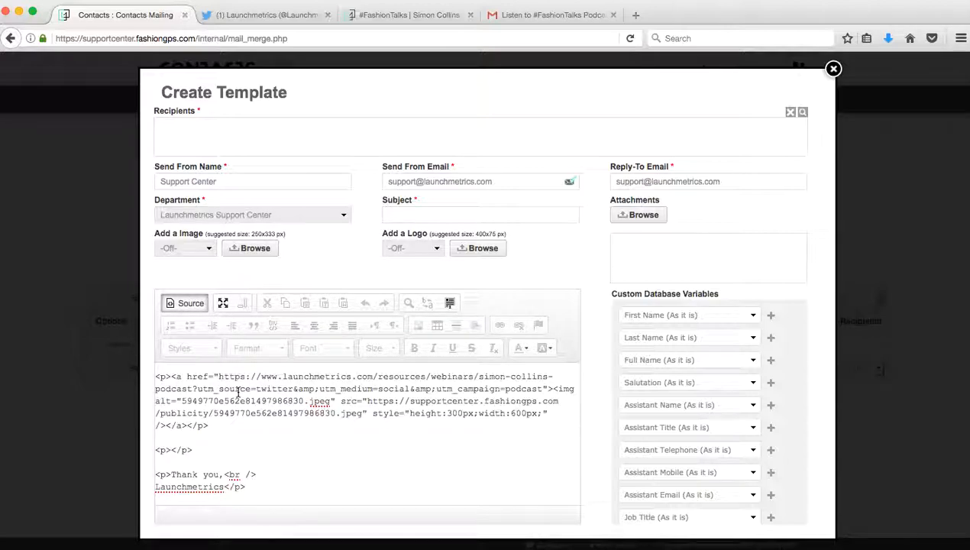
{"action": "left_click", "coordinate": [189, 303]}
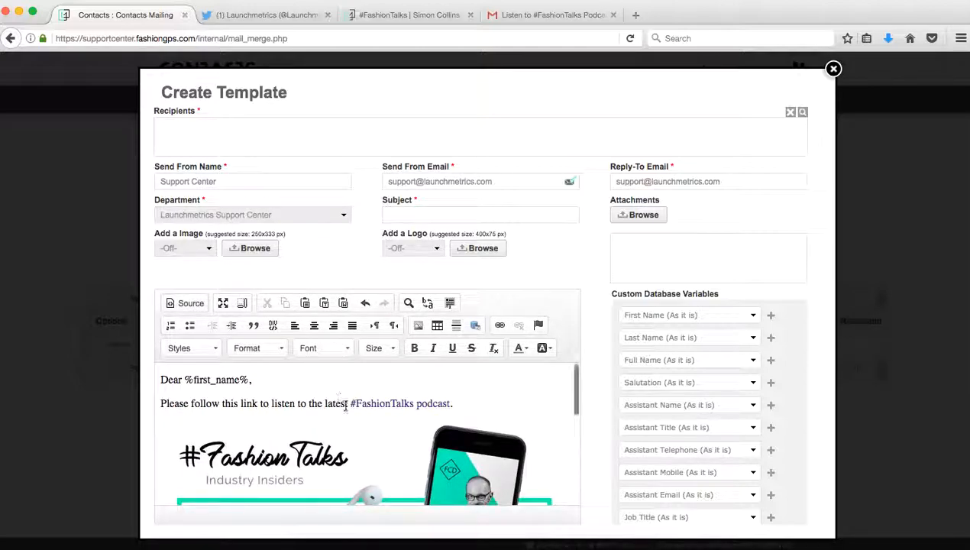
Step: Look over the rendered email, then discard the unsaved template
{"action": "scroll", "coordinate": [353, 436], "scroll_direction": "down", "scroll_amount": 1}
{"action": "scroll", "coordinate": [354, 436], "scroll_direction": "up", "scroll_amount": 1}
{"action": "scroll", "coordinate": [354, 436], "scroll_direction": "down", "scroll_amount": 10}
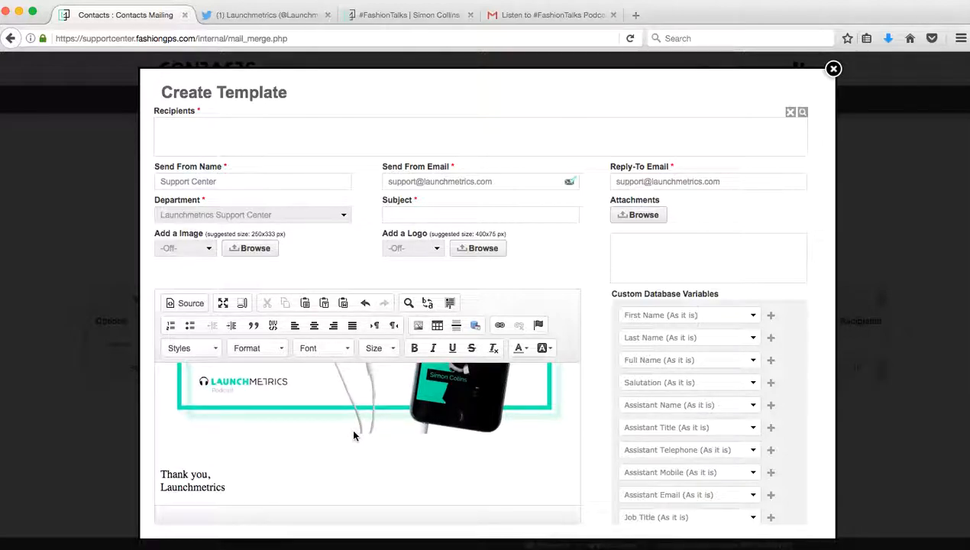
{"action": "scroll", "coordinate": [353, 435], "scroll_direction": "up", "scroll_amount": 10}
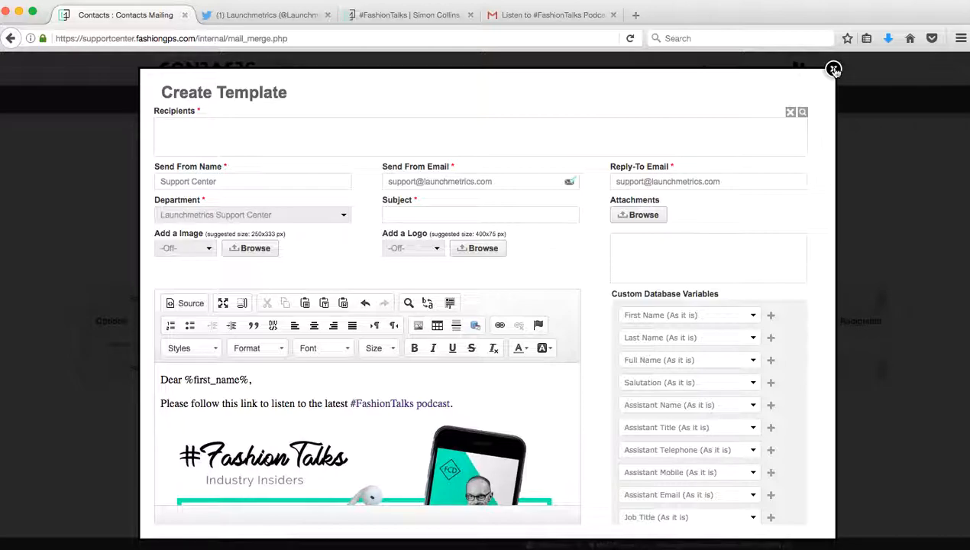
{"action": "scroll", "coordinate": [783, 394], "scroll_direction": "down", "scroll_amount": 2}
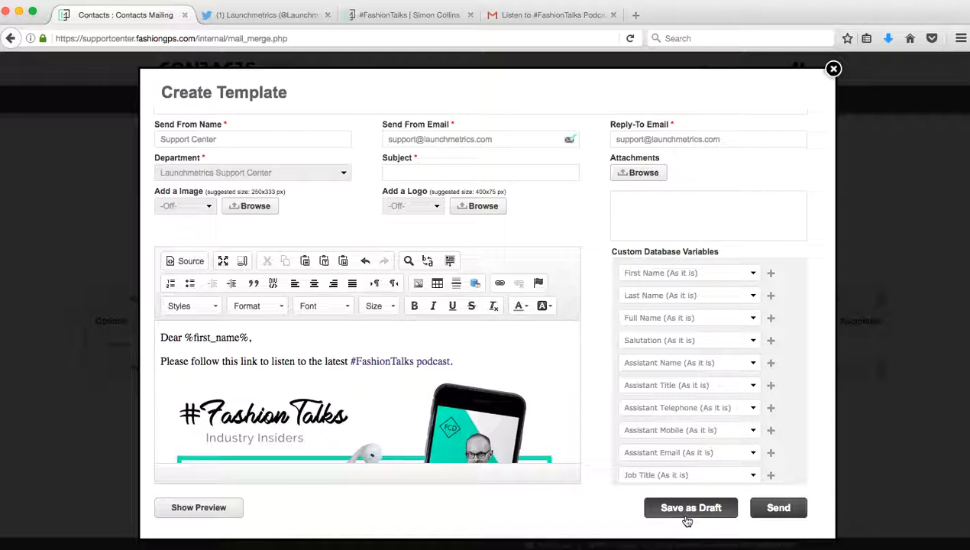
{"action": "left_click", "coordinate": [834, 69]}
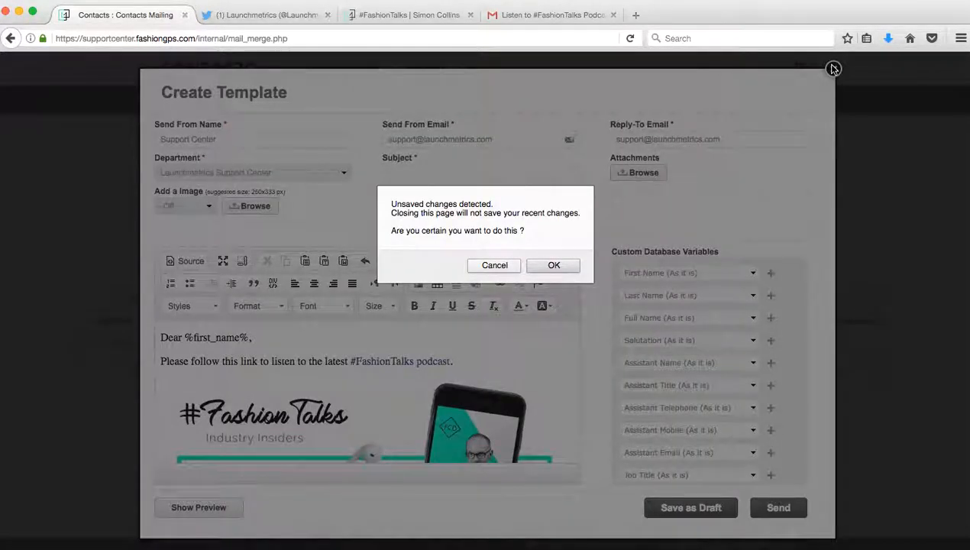
{"action": "left_click", "coordinate": [556, 268]}
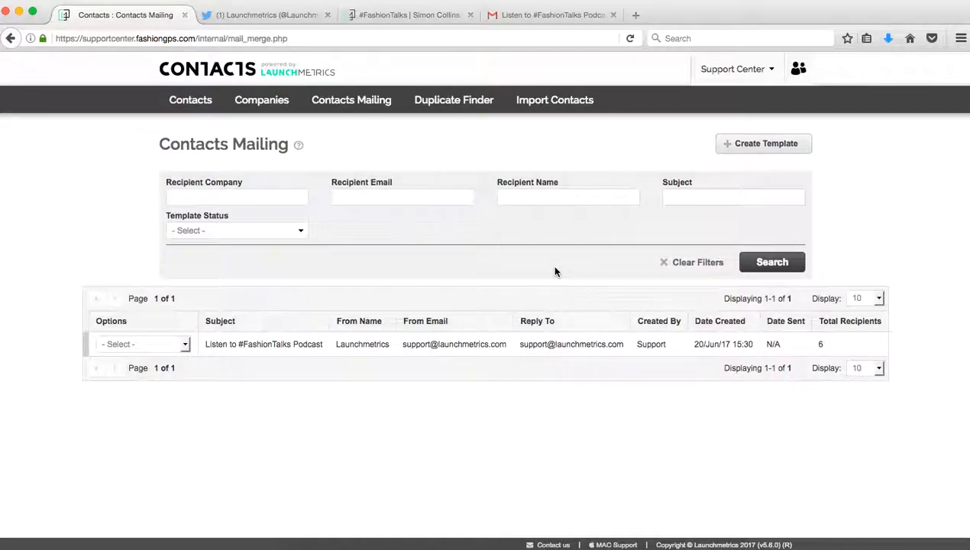
Step: Remove the last recipient, the one with no company, from the podcast template's recipient list
{"action": "left_click", "coordinate": [185, 345]}
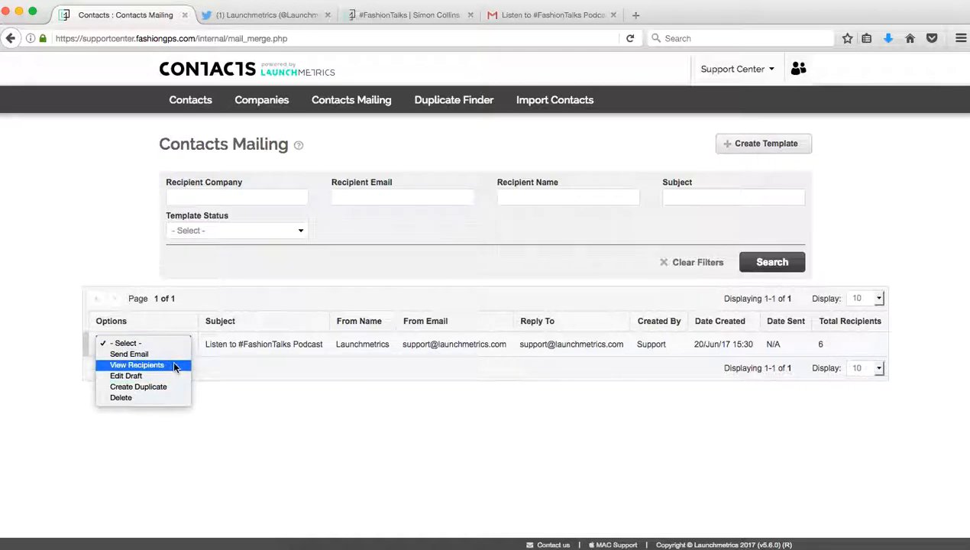
{"action": "left_click", "coordinate": [172, 365]}
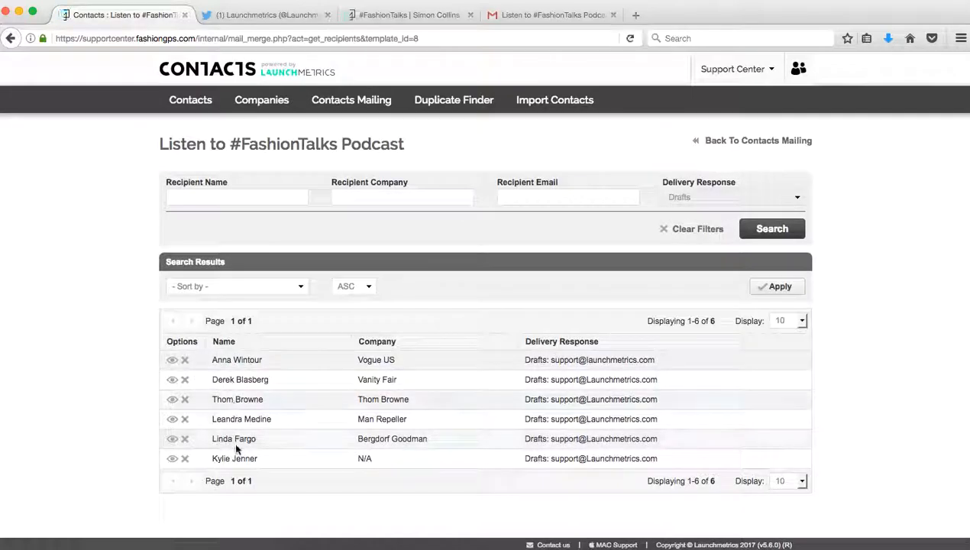
{"action": "left_click", "coordinate": [185, 459]}
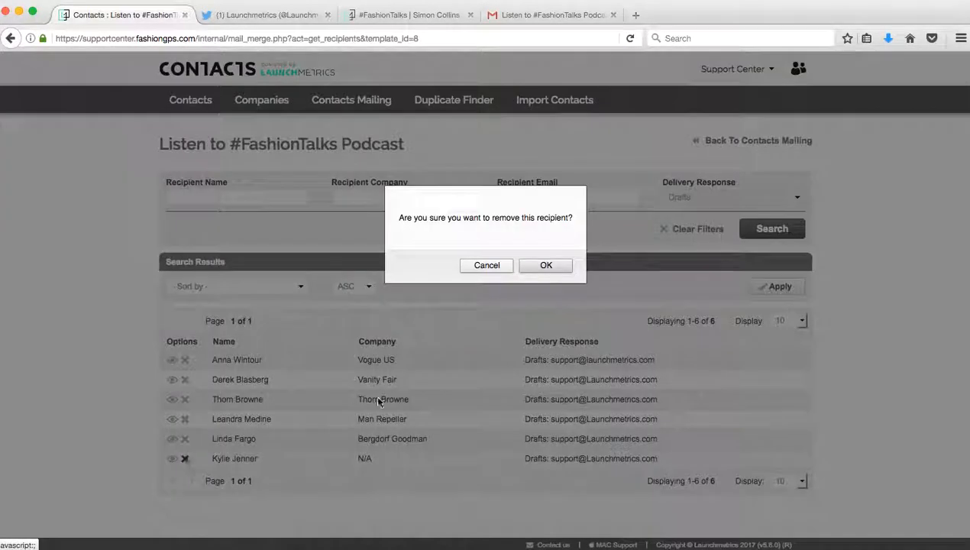
{"action": "left_click", "coordinate": [539, 265]}
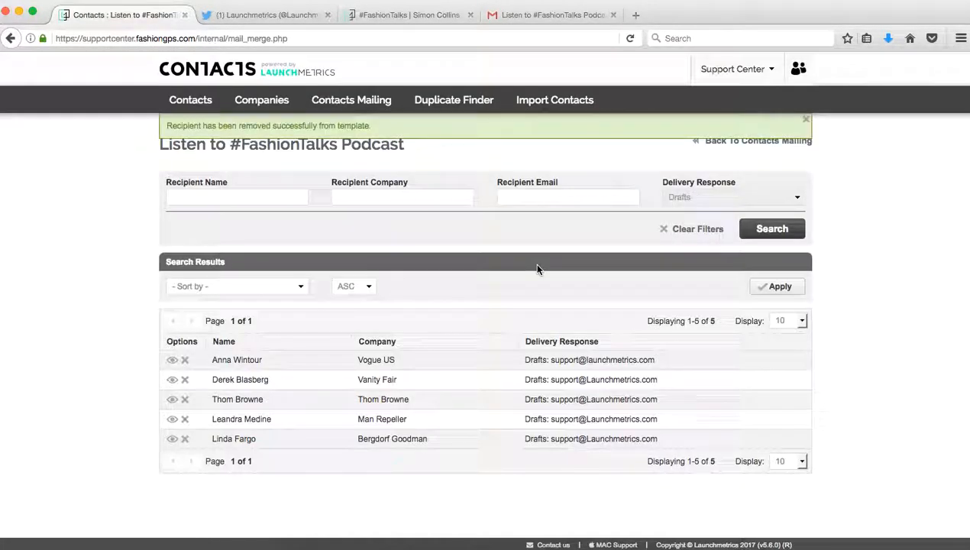
{"action": "left_click", "coordinate": [762, 143]}
Step: Create a duplicate of the podcast template, then discard it without saving
{"action": "left_click", "coordinate": [158, 344]}
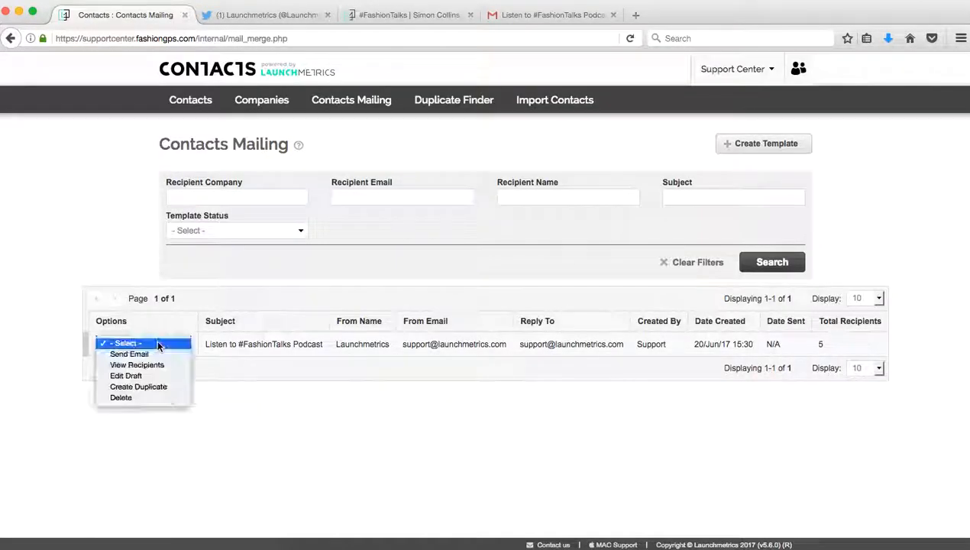
{"action": "left_click", "coordinate": [172, 389]}
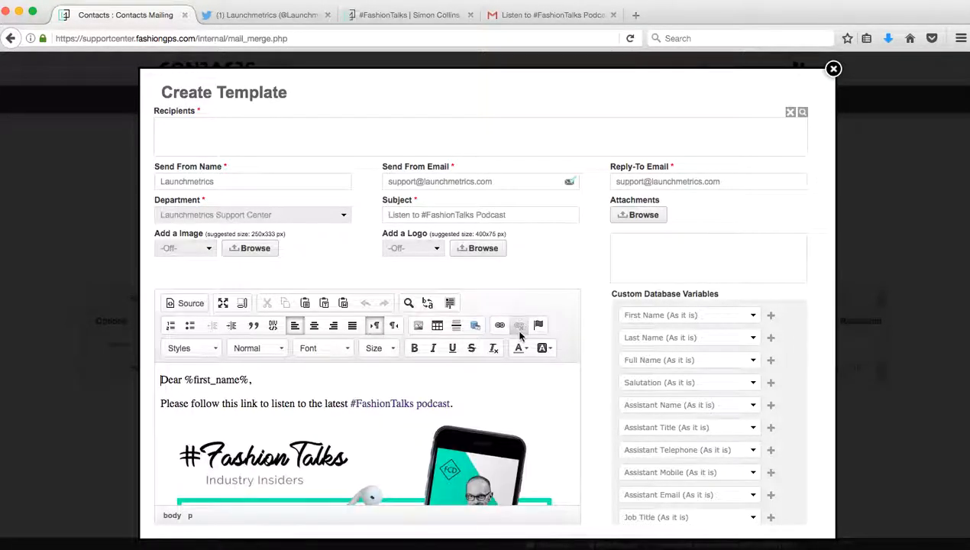
{"action": "scroll", "coordinate": [517, 331], "scroll_direction": "down", "scroll_amount": 3}
{"action": "scroll", "coordinate": [577, 269], "scroll_direction": "up", "scroll_amount": 3}
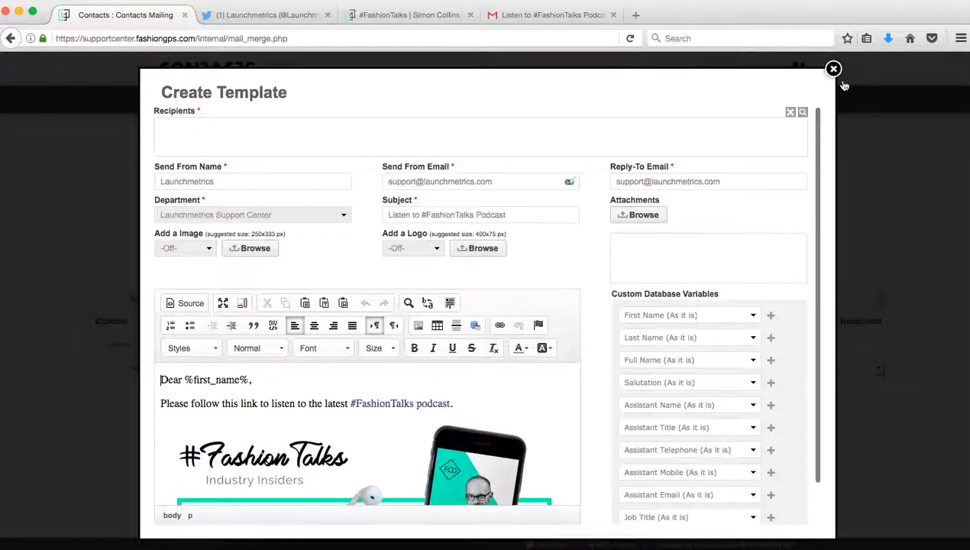
{"action": "left_click", "coordinate": [834, 69]}
{"action": "left_click", "coordinate": [560, 267]}
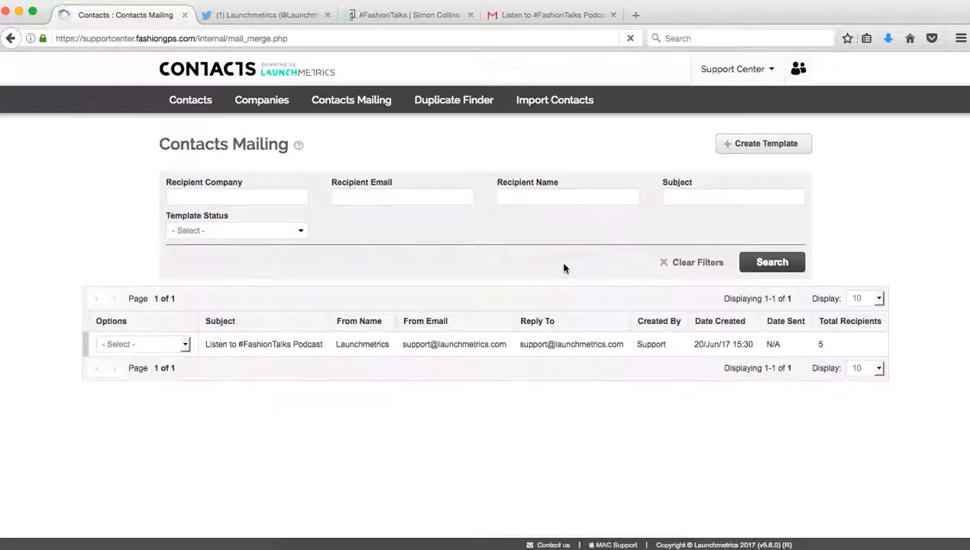
Step: Send the podcast template via Options > Send Email, queuing it for 5 recipients at 20/Jun/17 15:33
{"action": "left_click", "coordinate": [182, 346]}
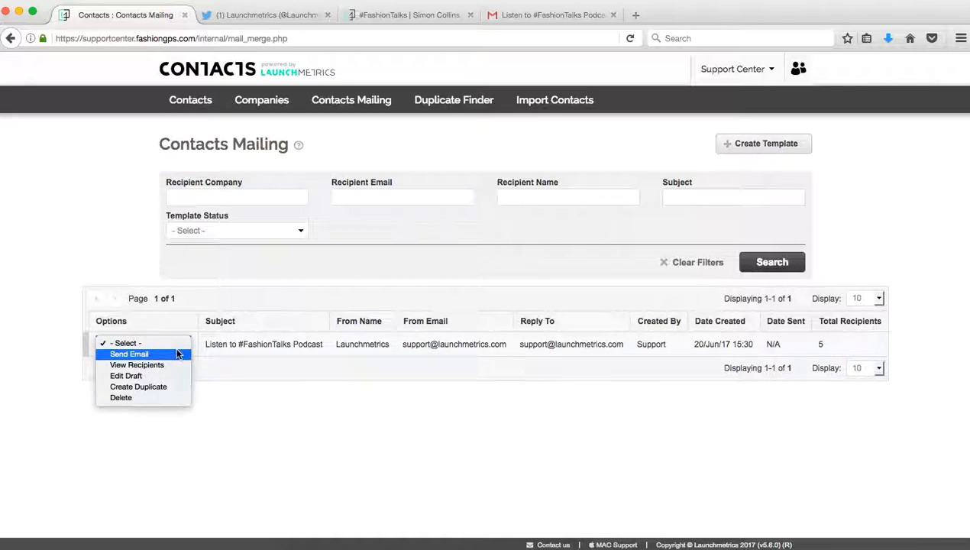
{"action": "left_click", "coordinate": [177, 355]}
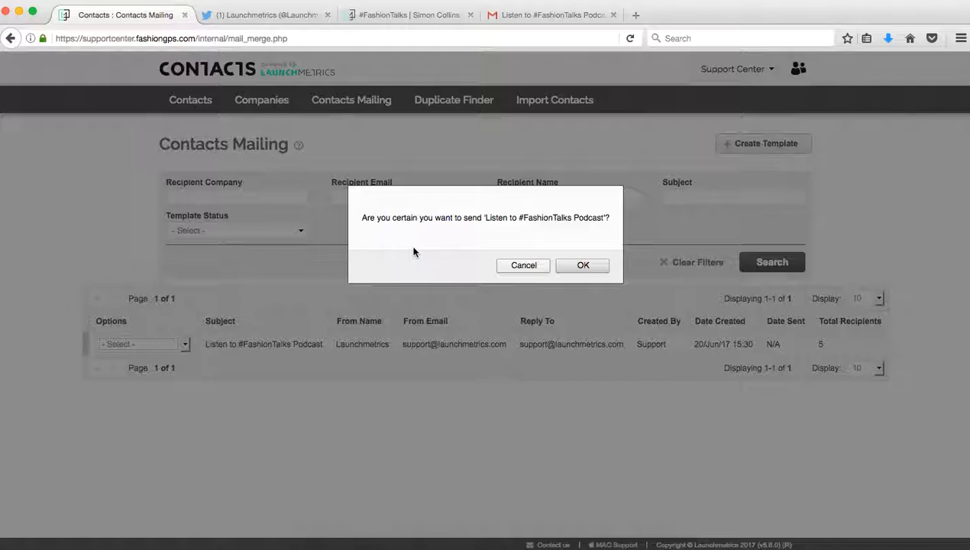
{"action": "left_click", "coordinate": [585, 265]}
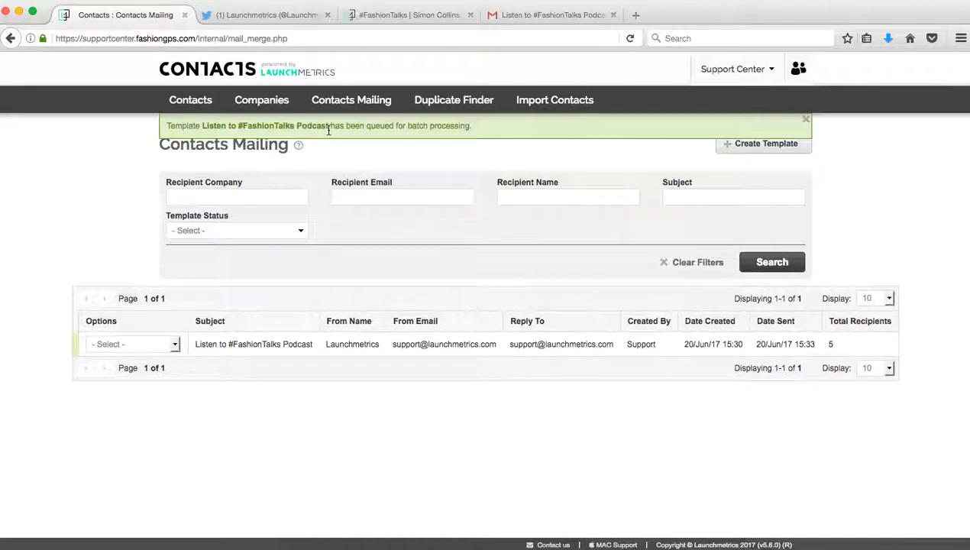
{"action": "left_click", "coordinate": [175, 343]}
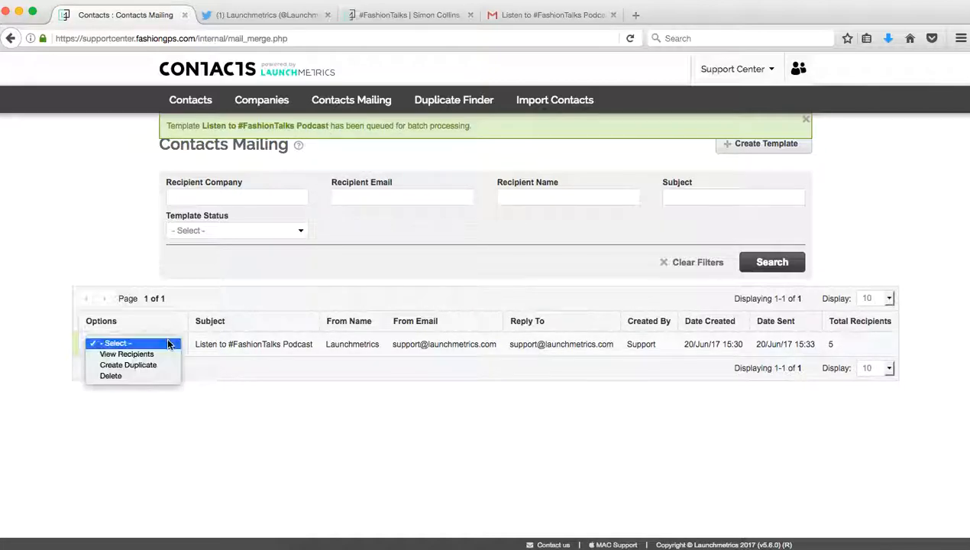
{"action": "left_click", "coordinate": [227, 325]}
{"action": "mouse_move", "coordinate": [298, 146]}
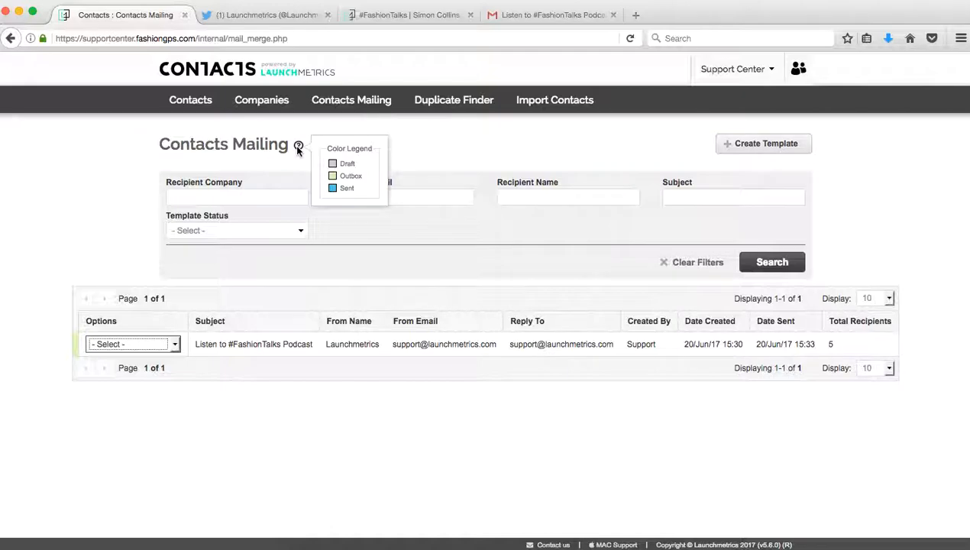
{"action": "left_click", "coordinate": [174, 344]}
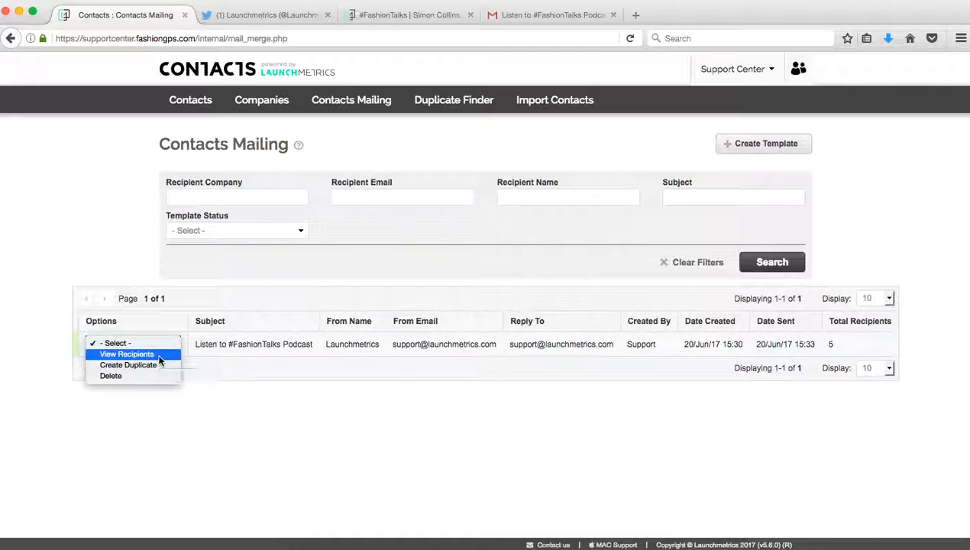
{"action": "left_click", "coordinate": [158, 357]}
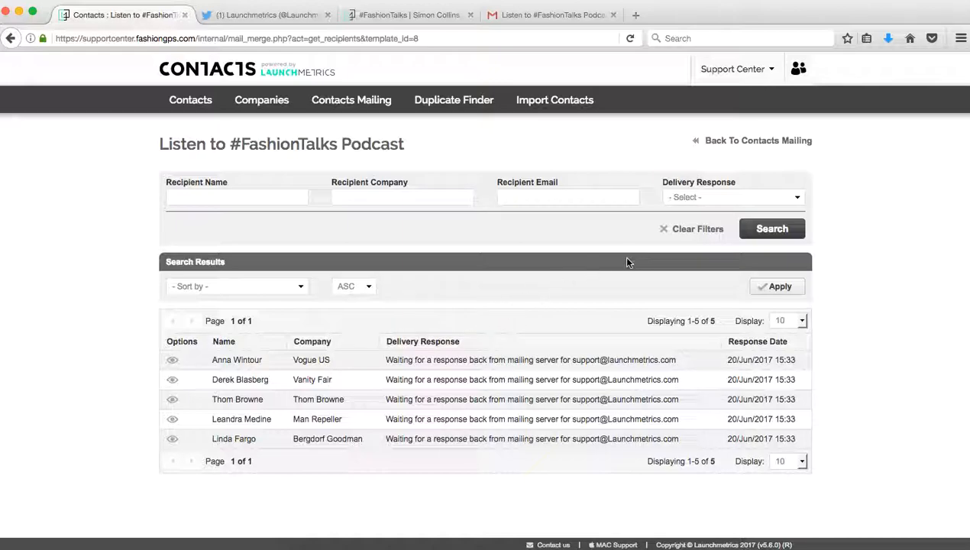
{"action": "left_click", "coordinate": [703, 198]}
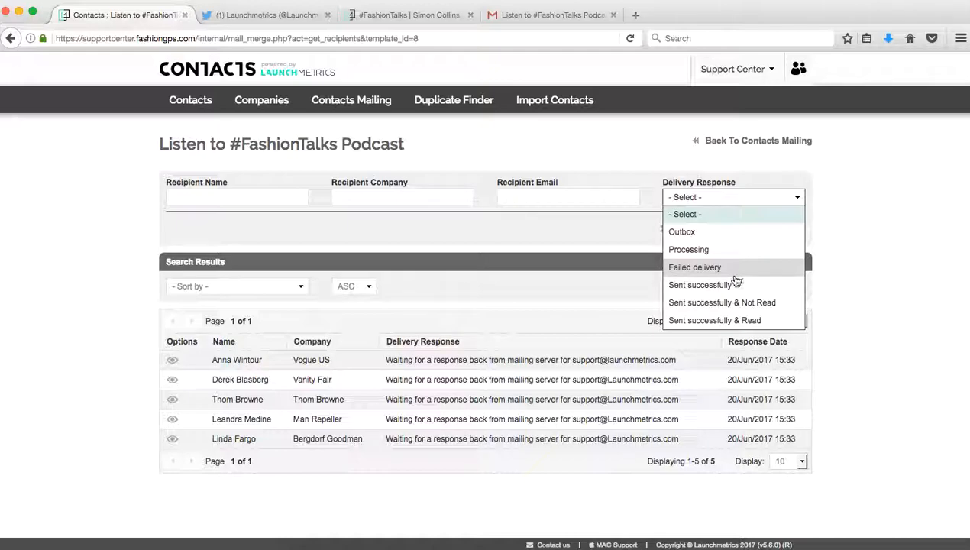
{"action": "left_click", "coordinate": [609, 272]}
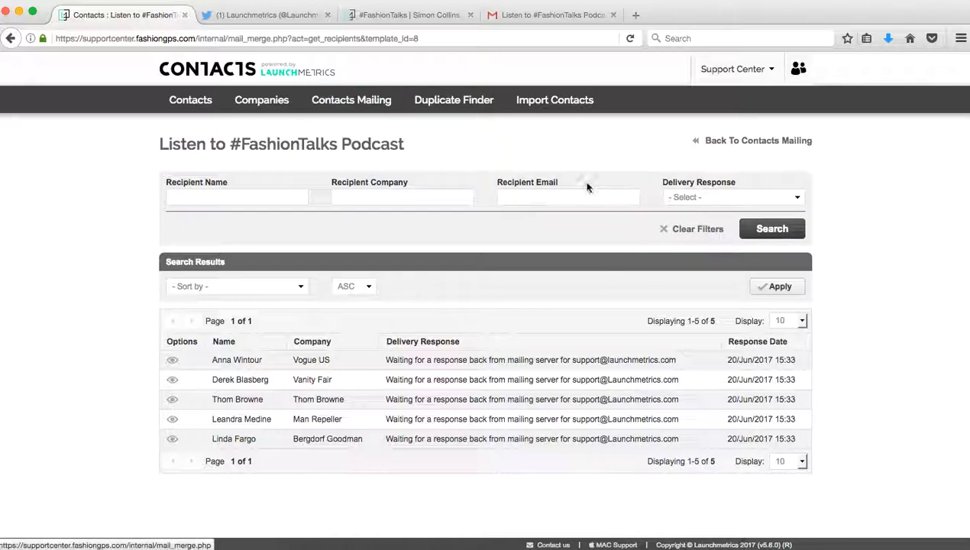
{"action": "left_click", "coordinate": [740, 141]}
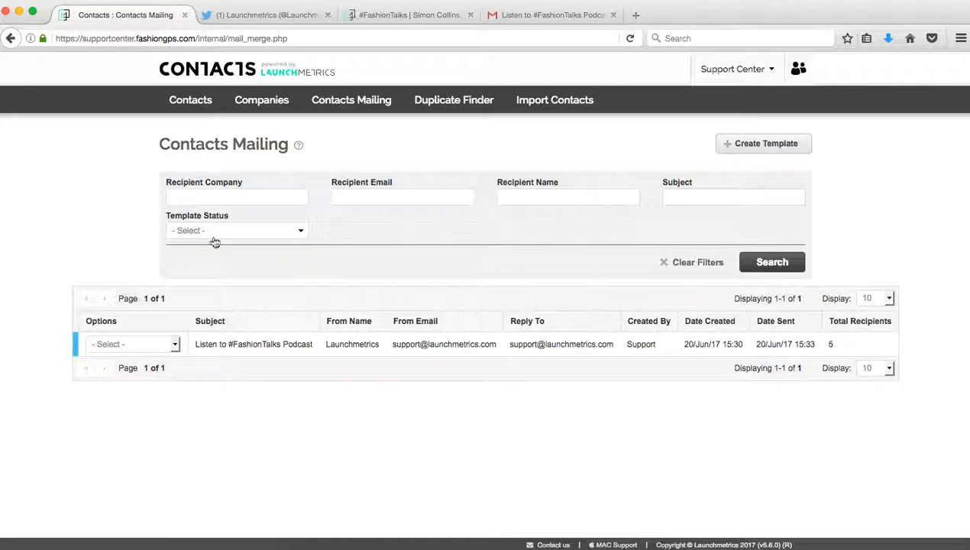
{"action": "mouse_move", "coordinate": [297, 148]}
{"action": "left_click", "coordinate": [165, 344]}
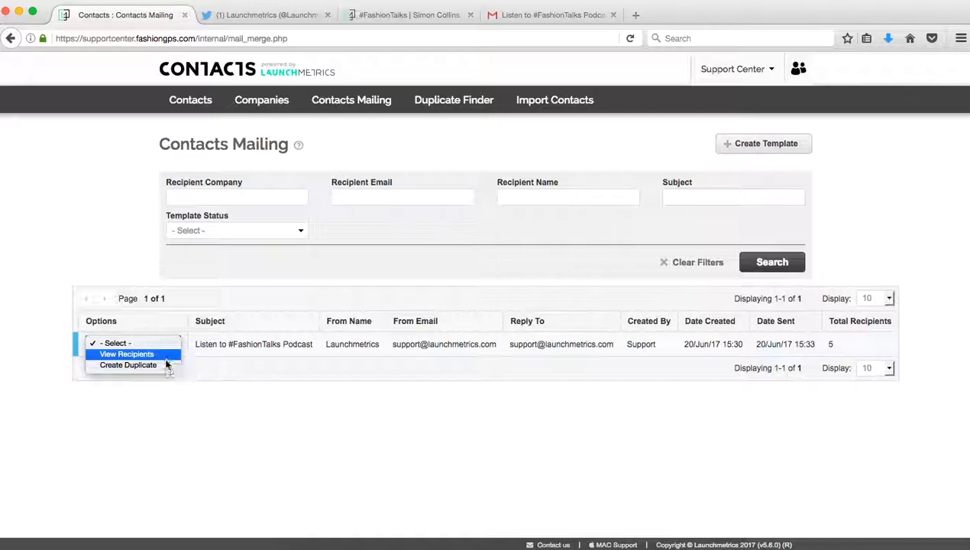
{"action": "left_click", "coordinate": [283, 379]}
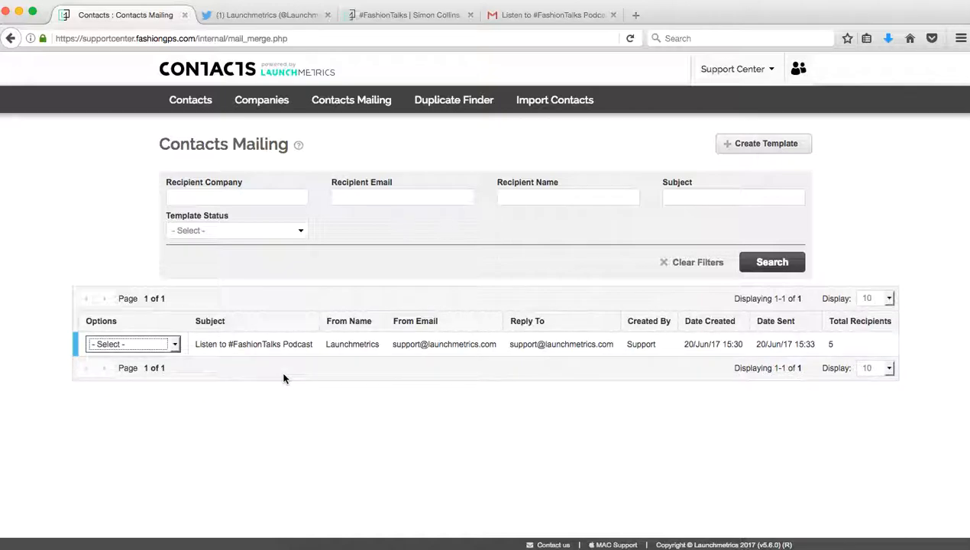